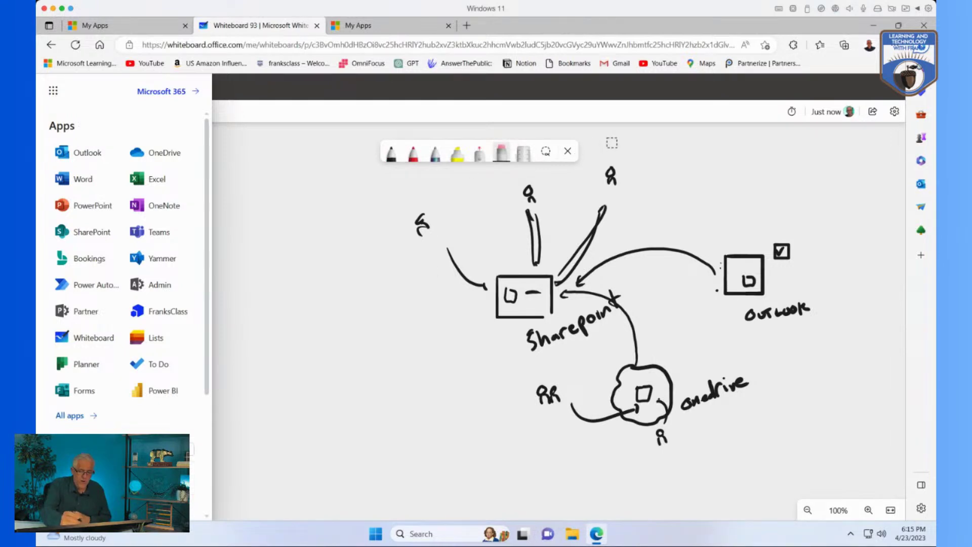
Set the eraser to erase entire strokes and wipe the existing SharePoint, Outlook and OneDrive sketch from the whiteboard
click(895, 111)
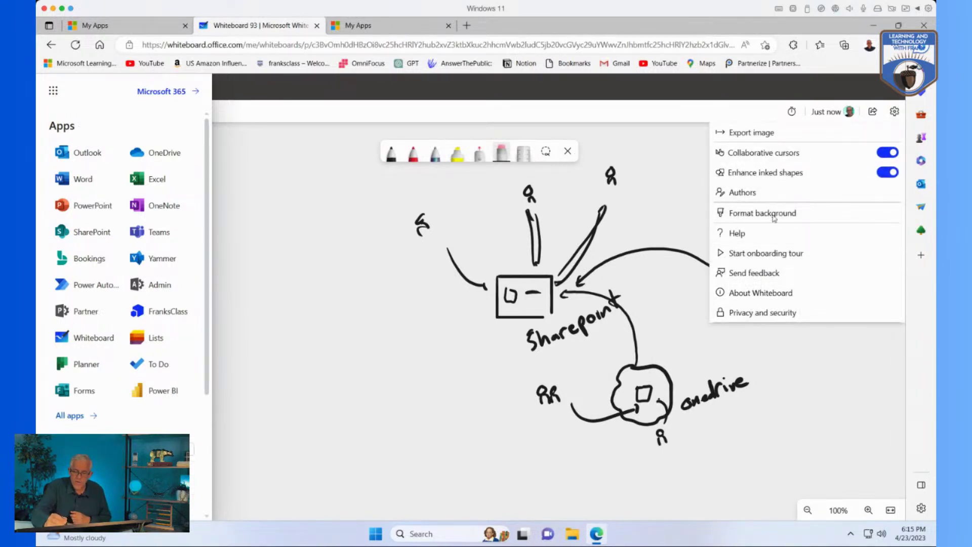
click(721, 346)
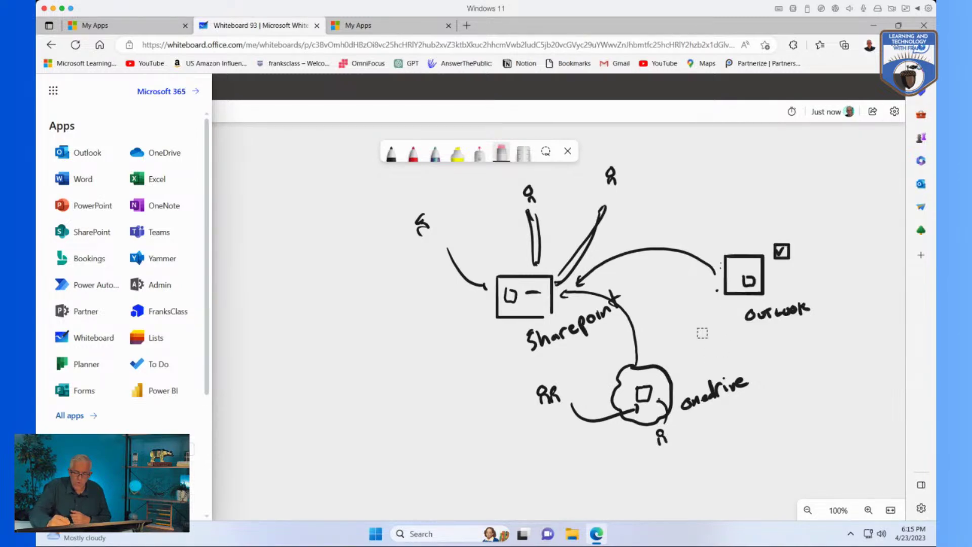
click(506, 160)
click(508, 163)
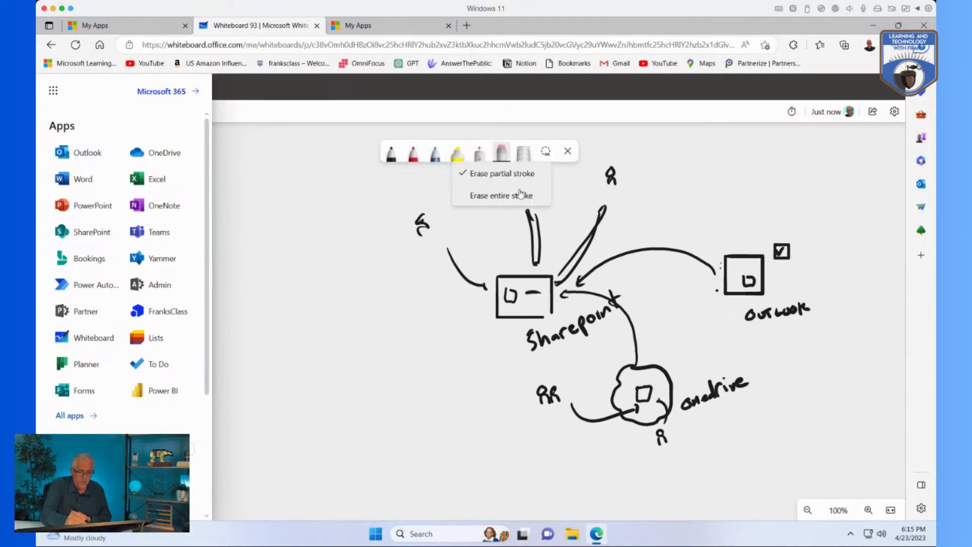
click(524, 197)
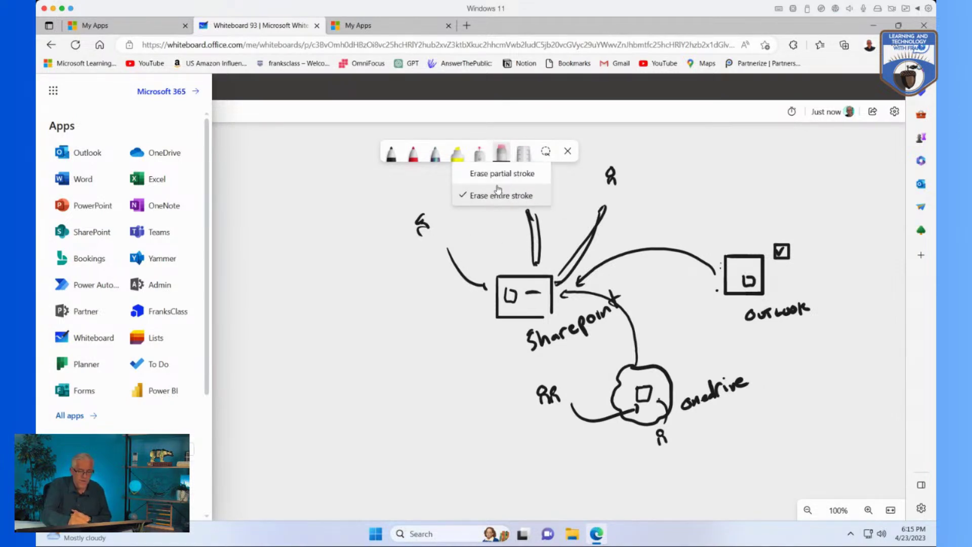
mouse_move(404, 236)
mouse_down()
mouse_move(447, 214)
mouse_move(483, 326)
mouse_move(588, 388)
mouse_move(734, 379)
mouse_move(781, 271)
mouse_move(773, 289)
mouse_move(723, 273)
mouse_move(629, 280)
mouse_move(526, 332)
mouse_move(530, 195)
mouse_move(591, 223)
mouse_move(614, 199)
mouse_up()
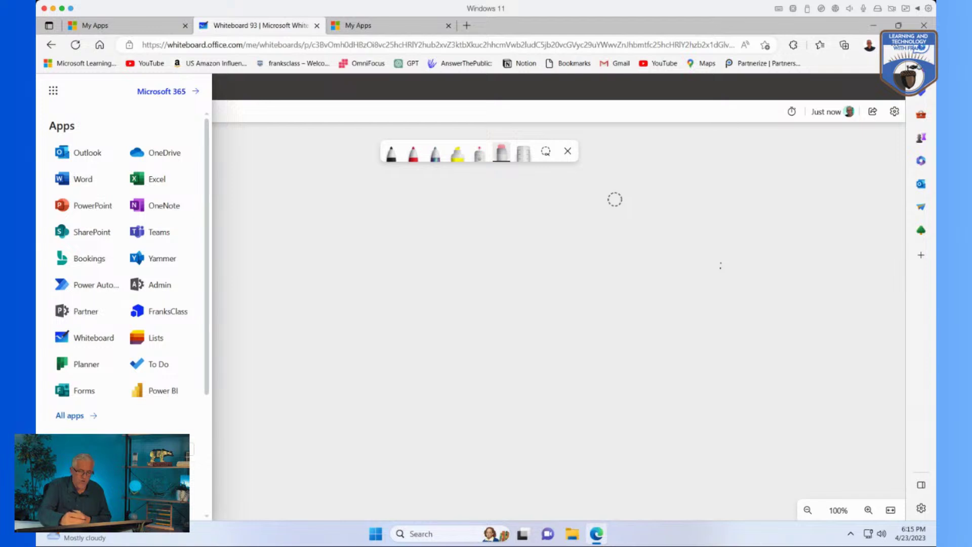
Draw a dark purple rectangle with four short arrows pointing inward, one from each side
click(391, 153)
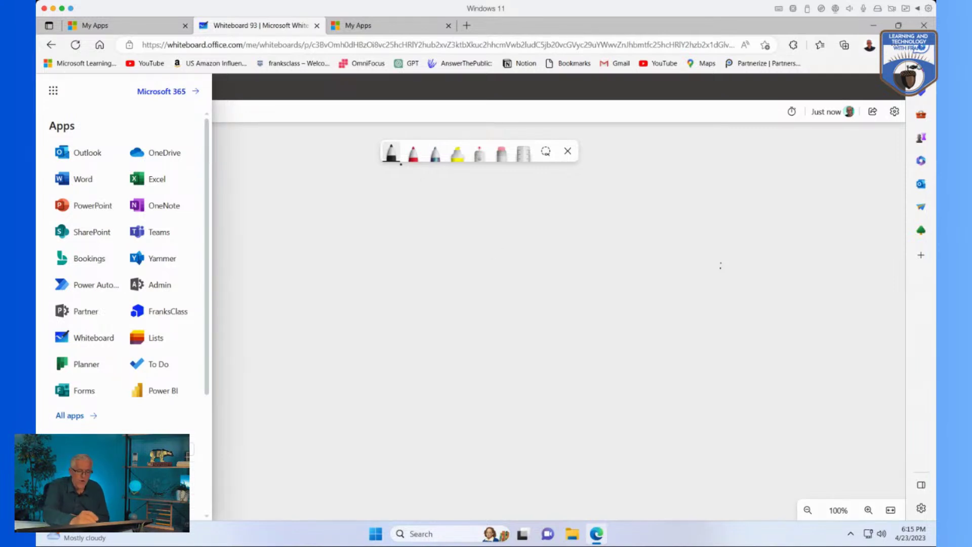
click(393, 158)
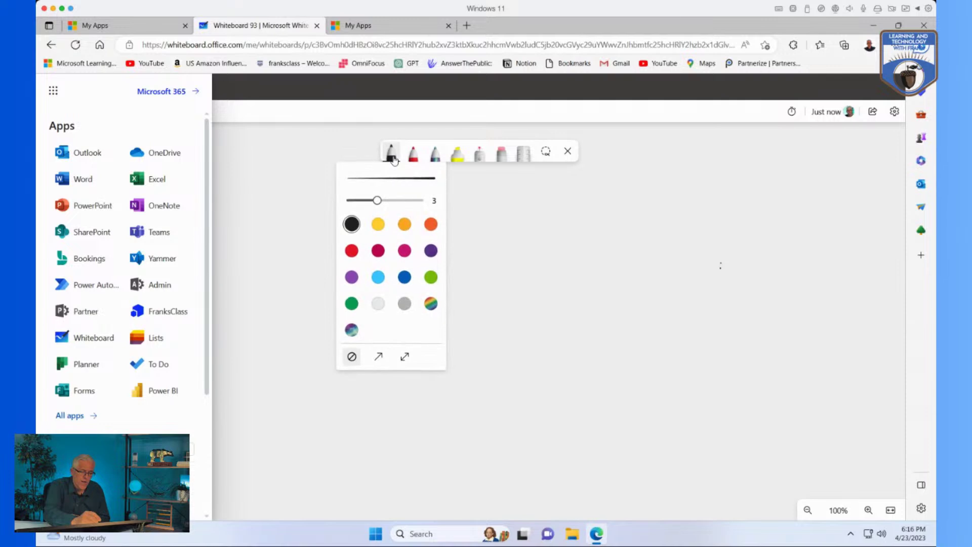
click(431, 250)
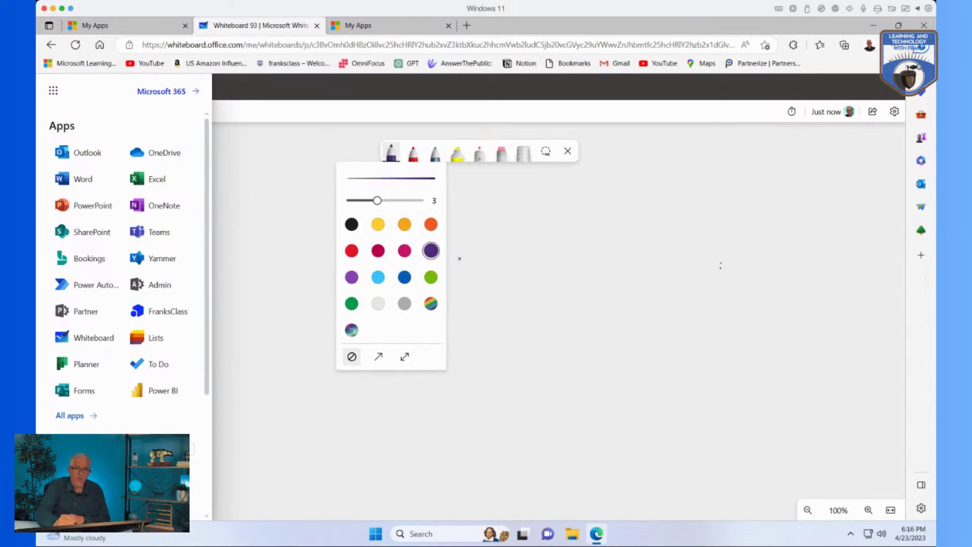
click(593, 273)
mouse_move(589, 271)
mouse_down()
mouse_move(589, 315)
mouse_move(614, 325)
mouse_move(693, 323)
mouse_move(707, 290)
mouse_move(703, 257)
mouse_move(589, 262)
mouse_up()
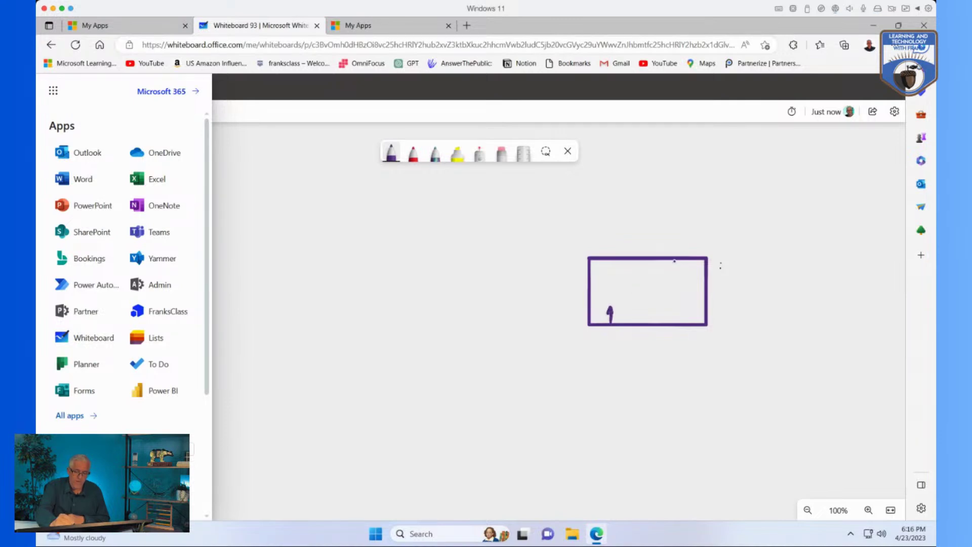
drag(702, 307, 690, 307)
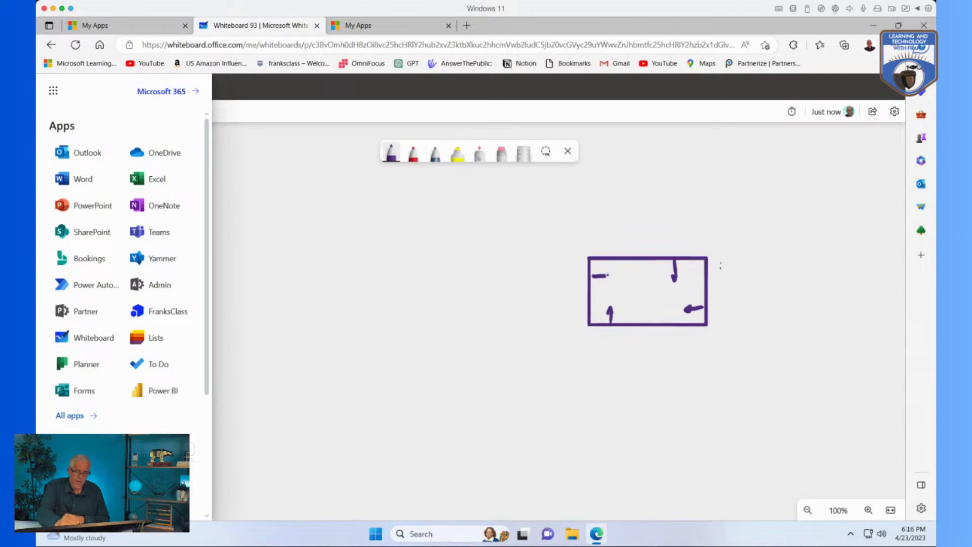
drag(603, 272, 605, 283)
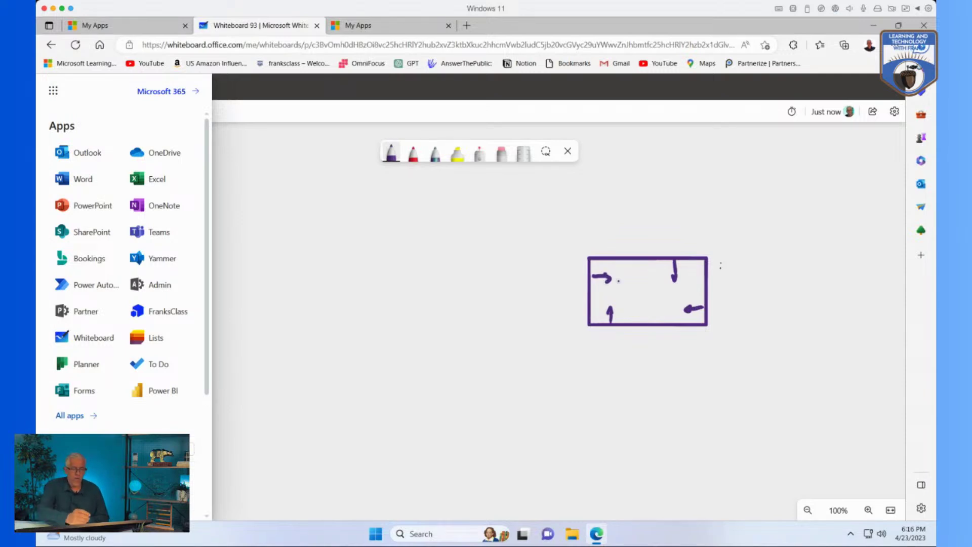
Draw an orange triangle with stick figures on both sides and a curved arrow leading into the purple rectangle
click(413, 152)
click(414, 152)
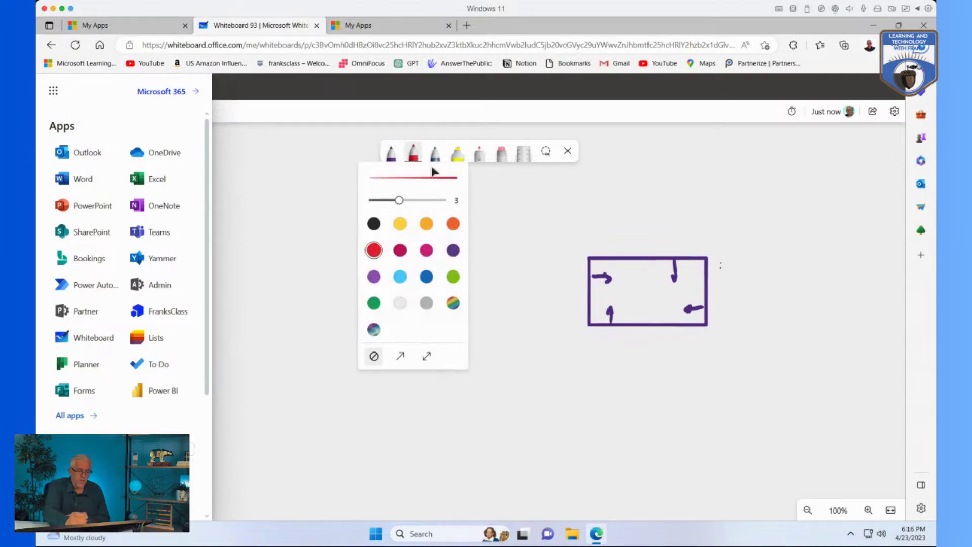
click(454, 226)
mouse_move(509, 200)
mouse_down()
mouse_move(494, 223)
mouse_move(528, 222)
mouse_move(511, 200)
mouse_up()
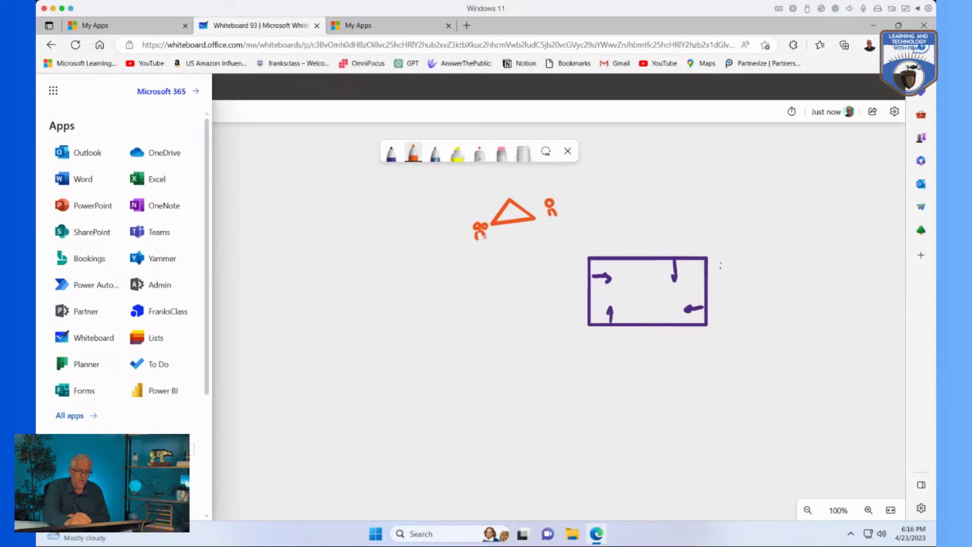
drag(484, 237, 492, 234)
mouse_move(556, 225)
mouse_down()
mouse_move(598, 236)
mouse_move(626, 266)
mouse_up()
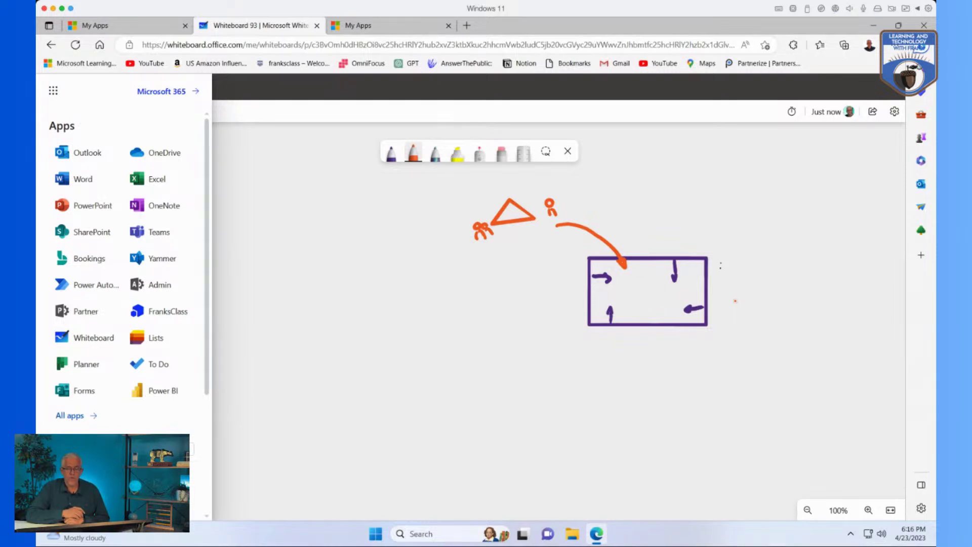
Draw a dark blue square labelled TEAMS with a simple interior layout and an arrow leading to the purple rectangle
click(439, 160)
click(439, 160)
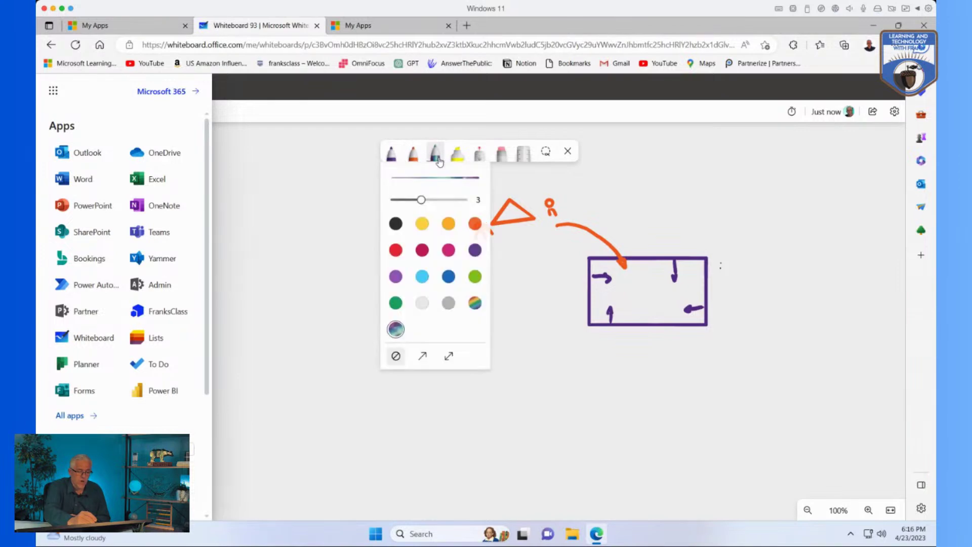
click(453, 277)
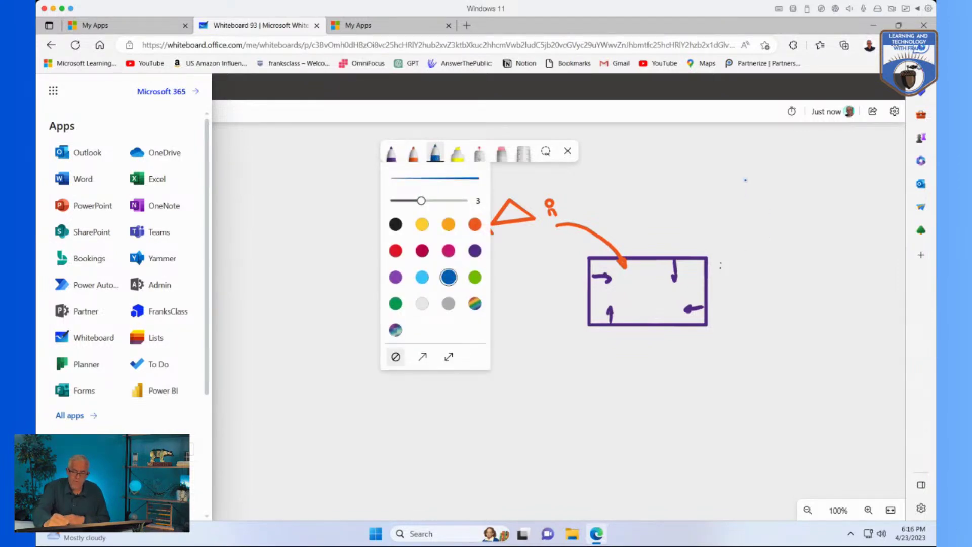
mouse_move(745, 178)
mouse_down()
mouse_move(745, 200)
mouse_move(769, 216)
mouse_move(793, 195)
mouse_move(757, 174)
mouse_move(744, 178)
mouse_up()
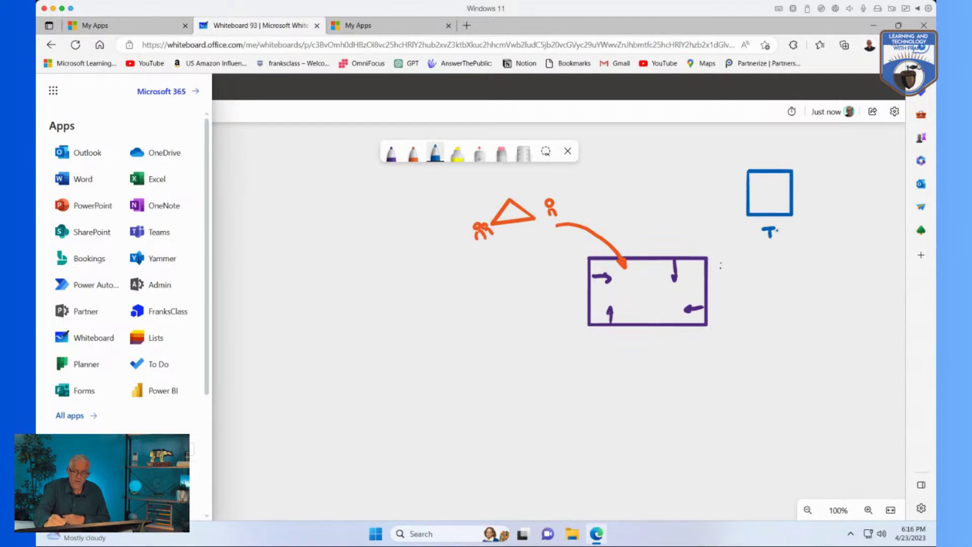
mouse_move(791, 241)
mouse_down()
mouse_move(796, 225)
mouse_move(818, 236)
mouse_up()
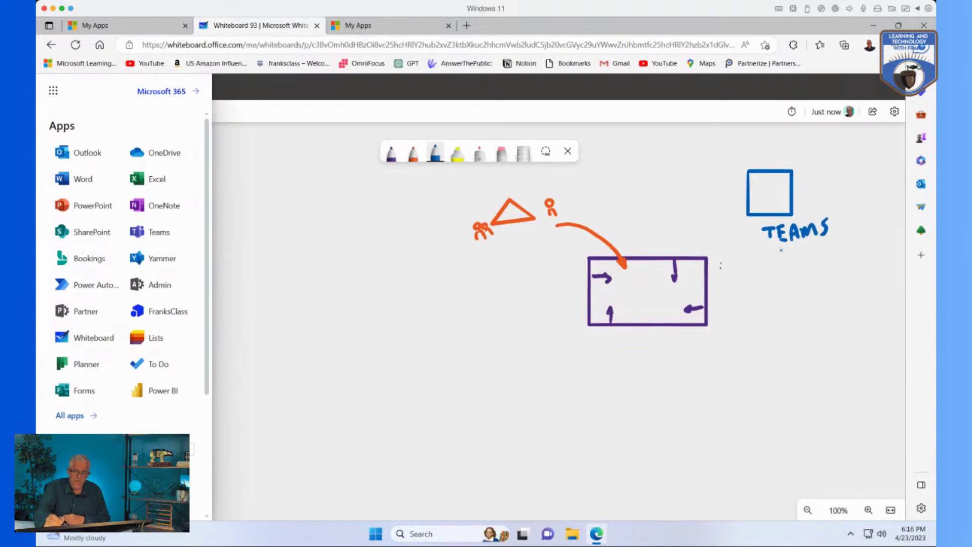
mouse_move(758, 223)
mouse_down()
mouse_move(760, 244)
mouse_move(739, 290)
mouse_move(710, 300)
mouse_up()
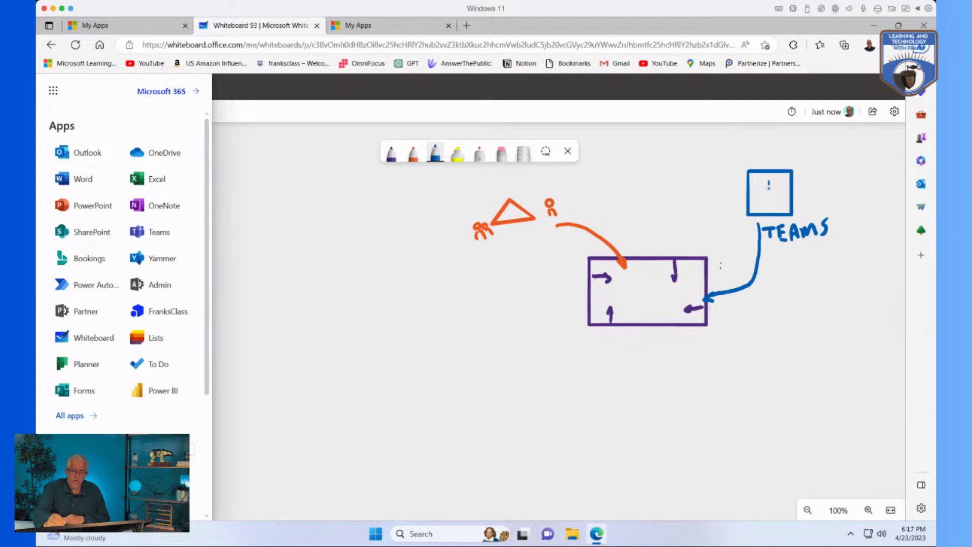
mouse_move(769, 188)
mouse_down()
mouse_move(770, 213)
mouse_move(785, 181)
mouse_move(769, 182)
mouse_up()
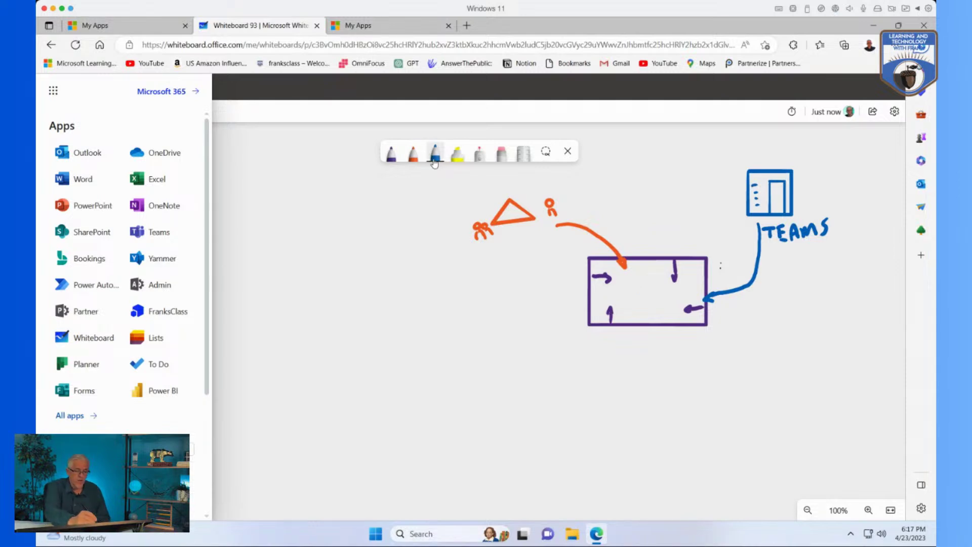
Draw a light blue cloud above the purple rectangle and write ONEDRIVE in it
click(414, 156)
click(414, 156)
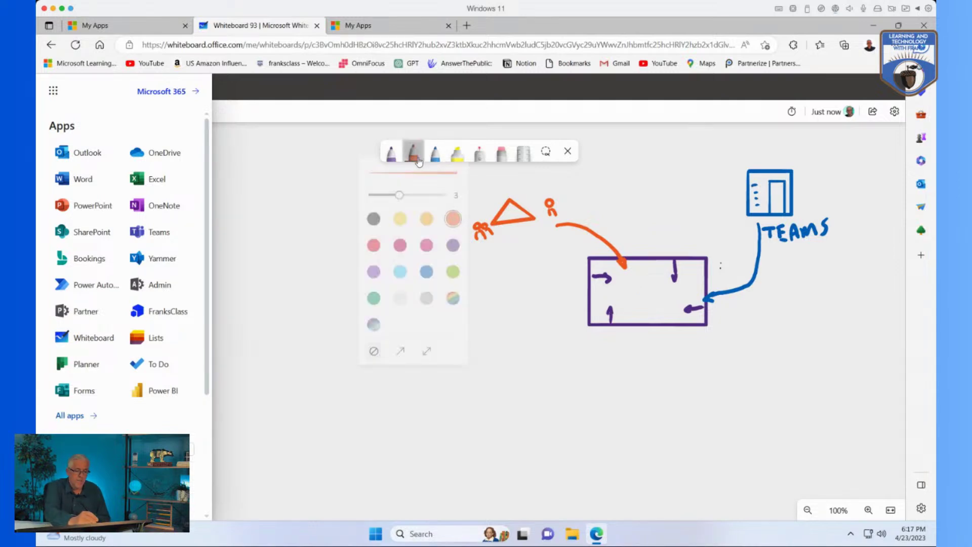
click(400, 278)
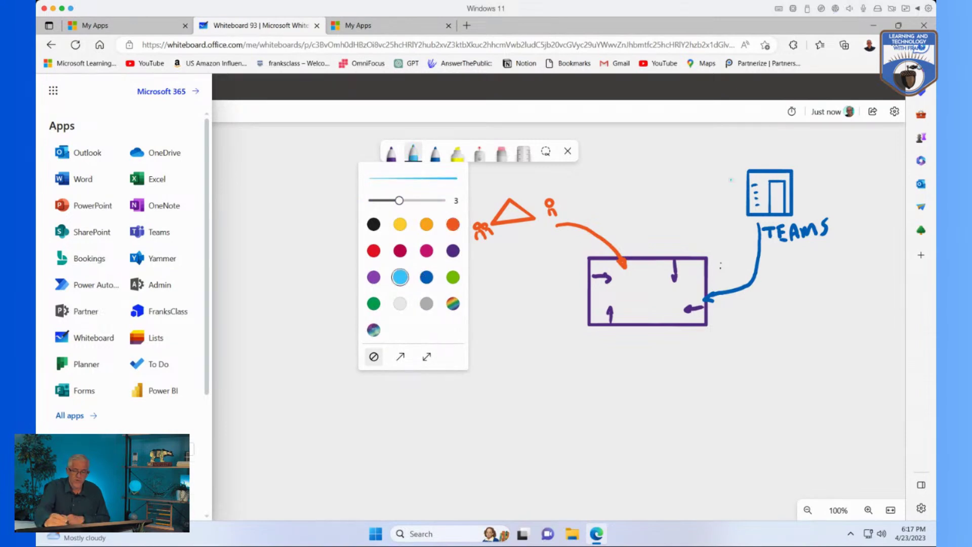
click(630, 156)
mouse_move(631, 154)
mouse_down()
mouse_move(617, 179)
mouse_move(626, 210)
mouse_move(652, 220)
mouse_move(683, 201)
mouse_move(691, 164)
mouse_move(666, 147)
mouse_move(635, 153)
mouse_move(633, 178)
mouse_up()
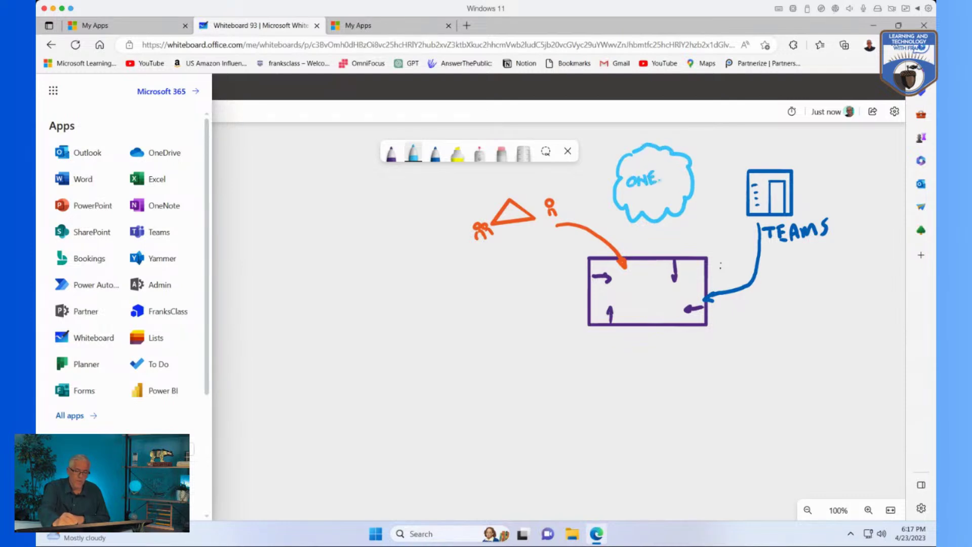
drag(660, 173, 707, 176)
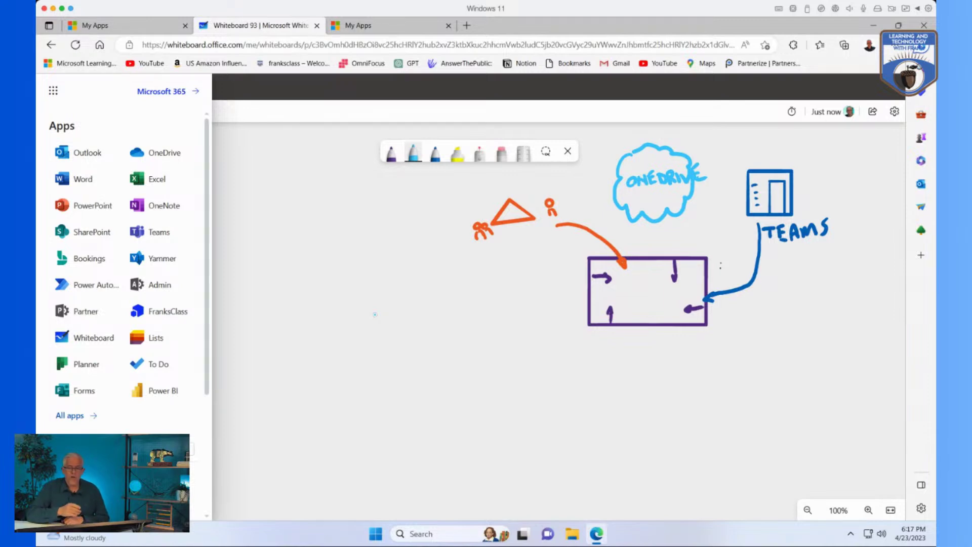
Draw a black flow below the purple rectangle: the word Input, an arrow, a box, another arrow and the word output
click(391, 152)
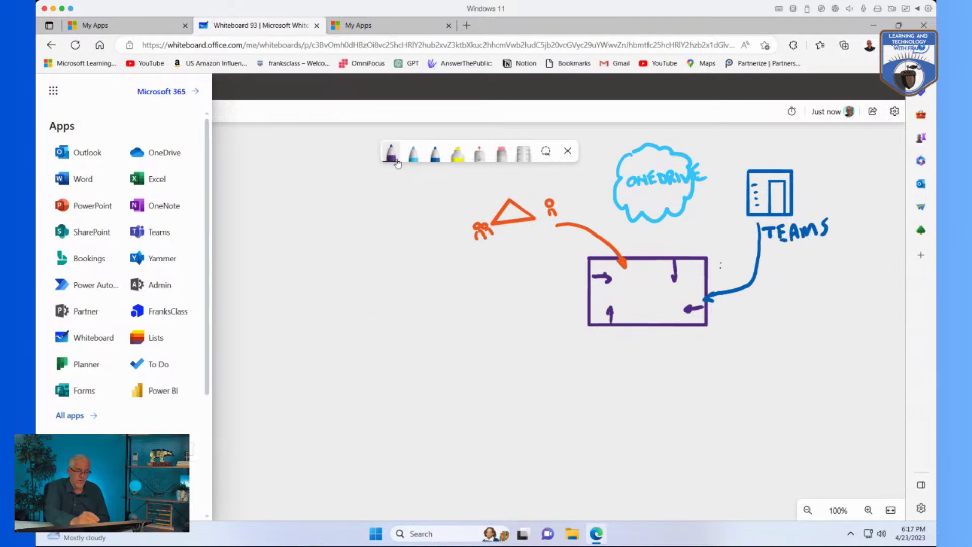
click(397, 161)
click(352, 224)
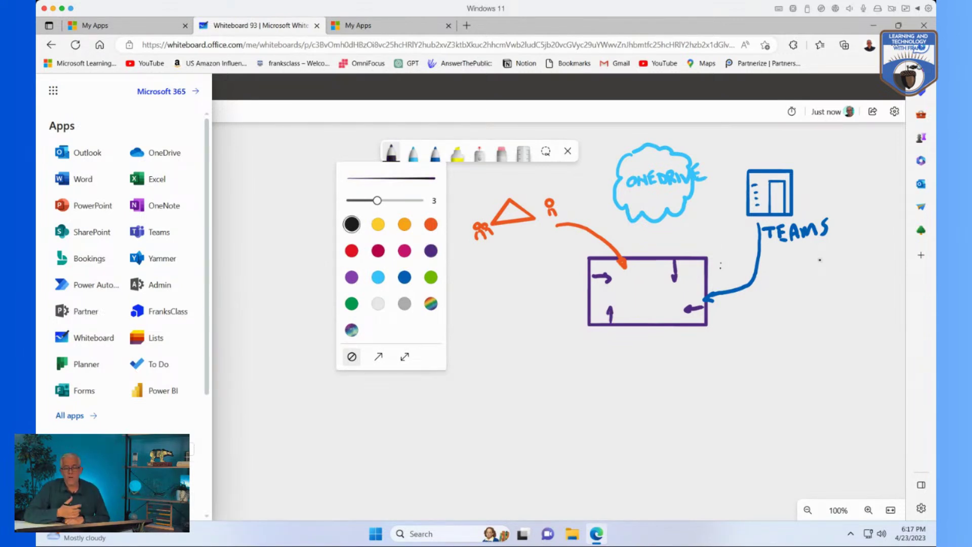
click(498, 381)
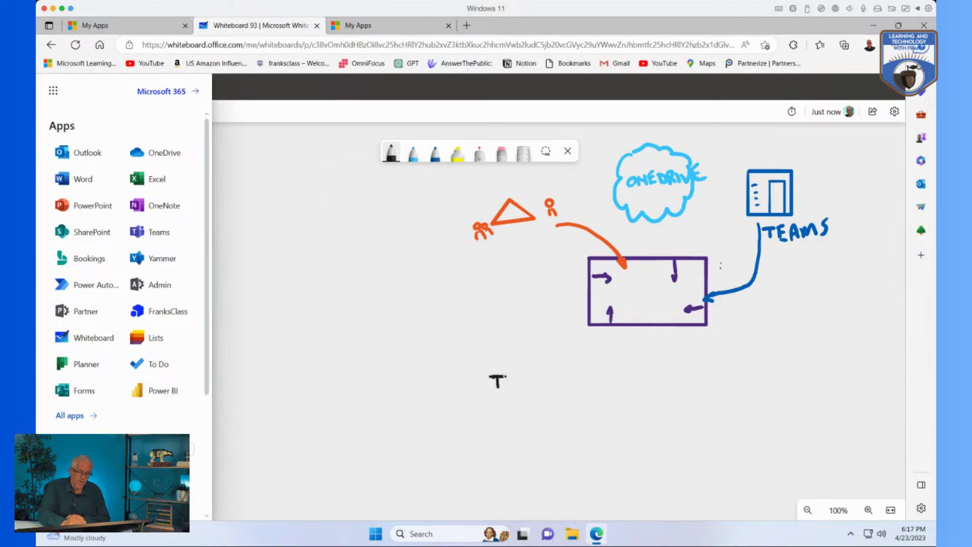
mouse_move(491, 394)
mouse_down()
mouse_move(518, 401)
mouse_move(532, 391)
mouse_up()
drag(530, 384, 542, 380)
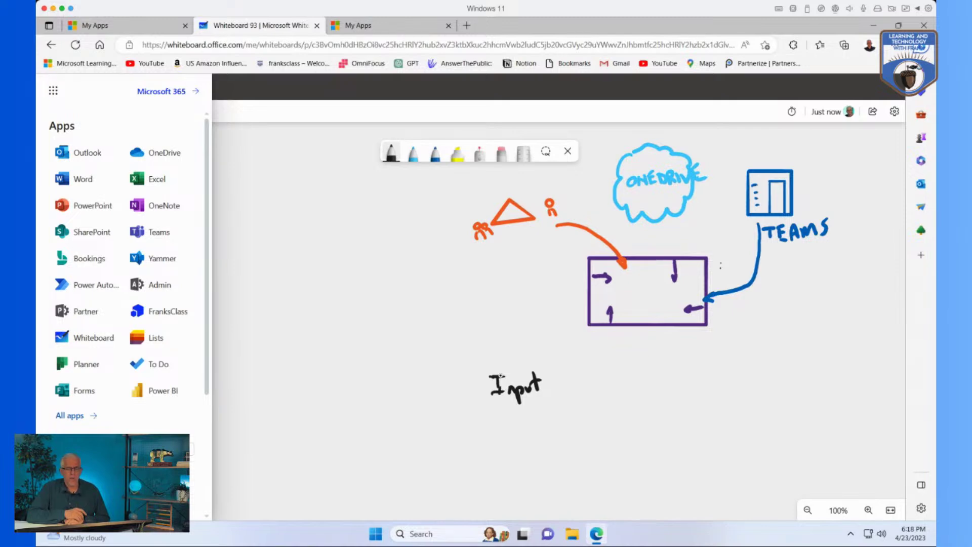
mouse_move(553, 387)
mouse_down()
mouse_move(603, 387)
mouse_move(624, 408)
mouse_move(687, 408)
mouse_move(667, 364)
mouse_move(624, 365)
mouse_up()
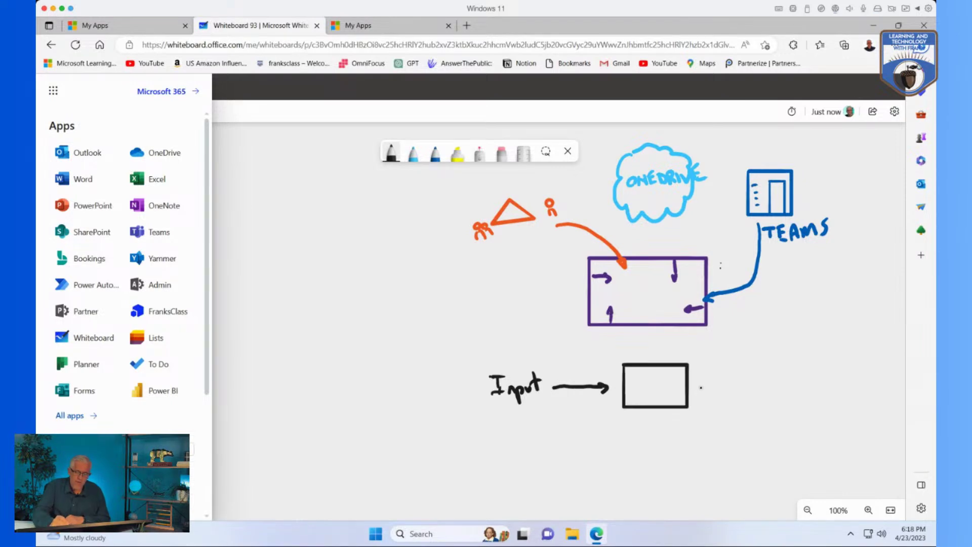
mouse_move(701, 388)
mouse_down()
mouse_move(776, 387)
mouse_move(805, 400)
mouse_move(825, 368)
mouse_move(829, 377)
mouse_up()
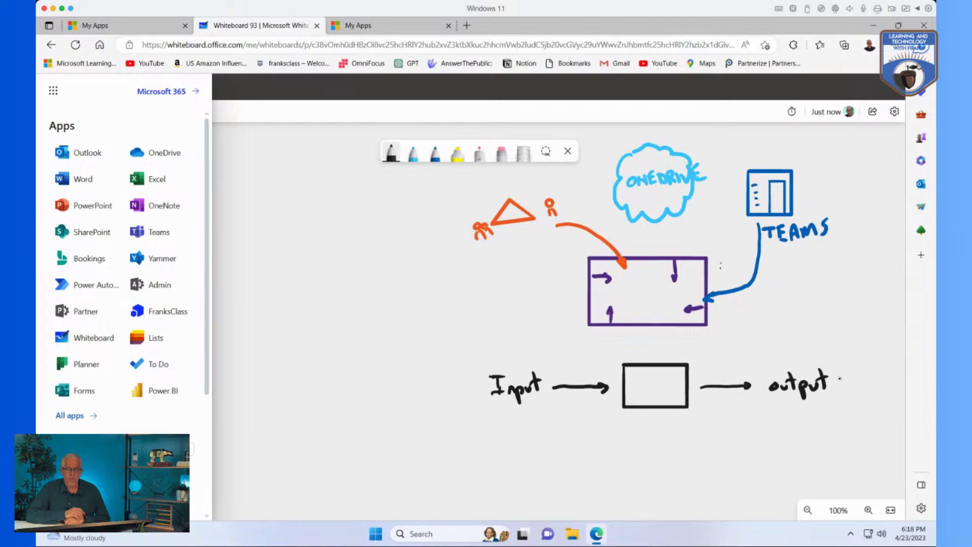
Add orange stick figures above and below the black process box and three linked orange squares inside it
click(435, 152)
click(434, 152)
click(475, 223)
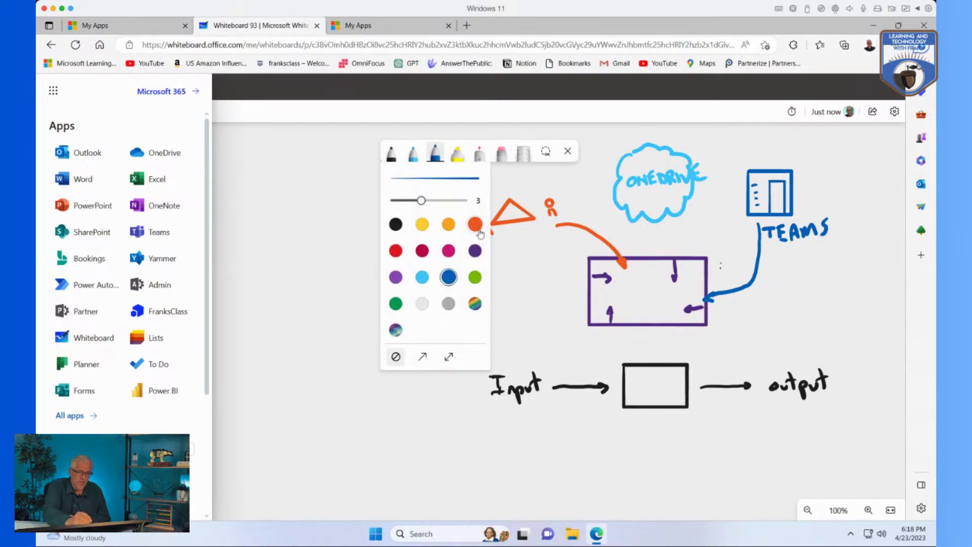
drag(475, 225, 484, 236)
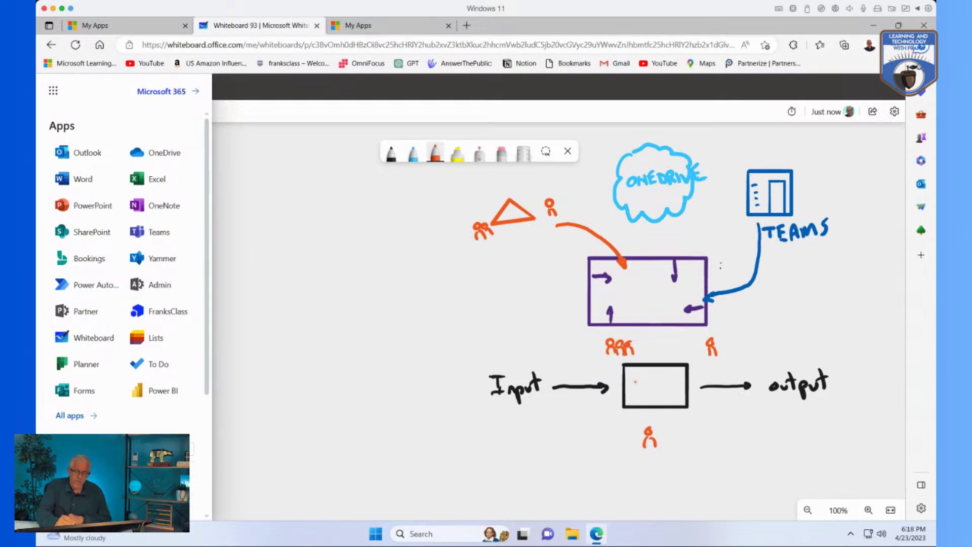
mouse_move(635, 382)
mouse_down()
mouse_move(686, 389)
mouse_move(674, 375)
mouse_up()
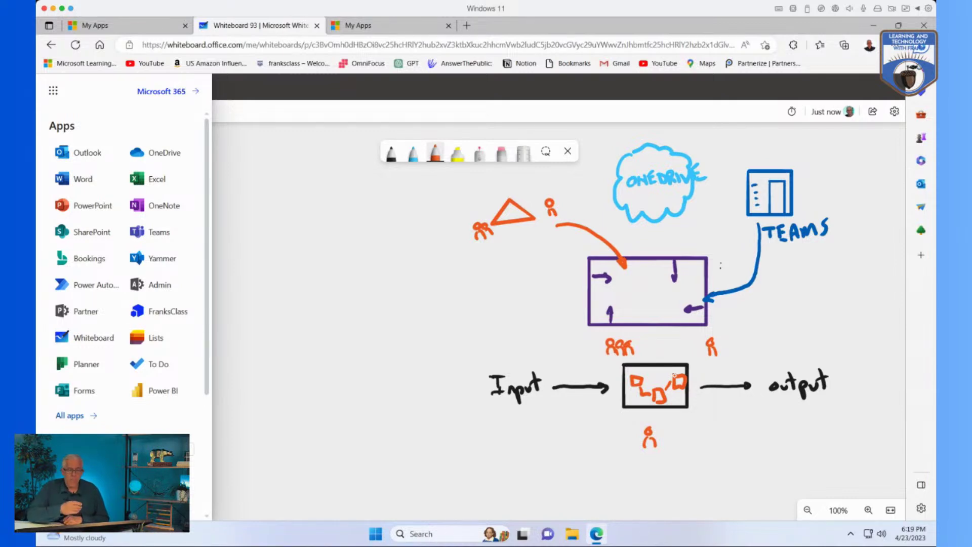
Draw a large black rectangle framing the whole Input-to-output flow
click(391, 152)
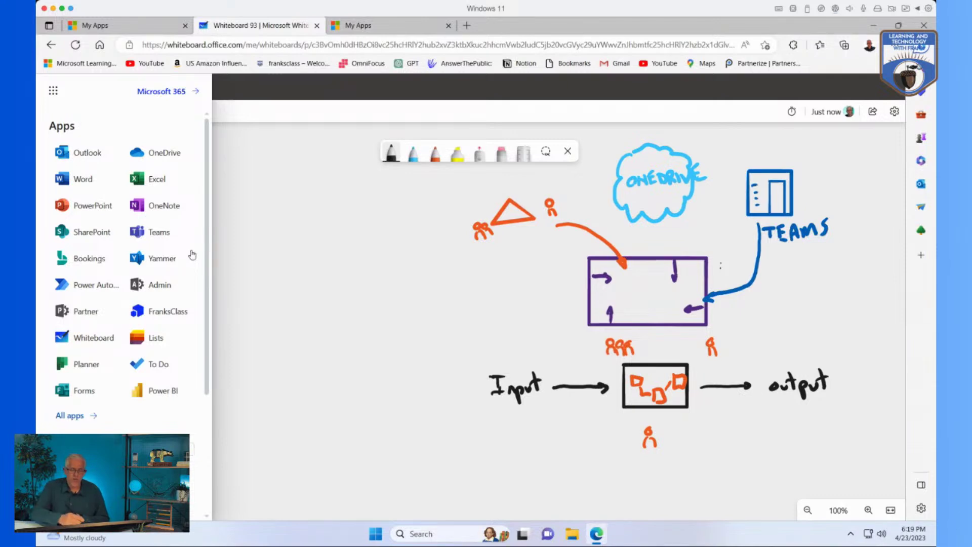
mouse_move(465, 358)
mouse_down()
mouse_move(466, 443)
mouse_move(825, 441)
mouse_move(843, 385)
mouse_move(795, 322)
mouse_move(550, 323)
mouse_move(462, 344)
mouse_move(462, 366)
mouse_up()
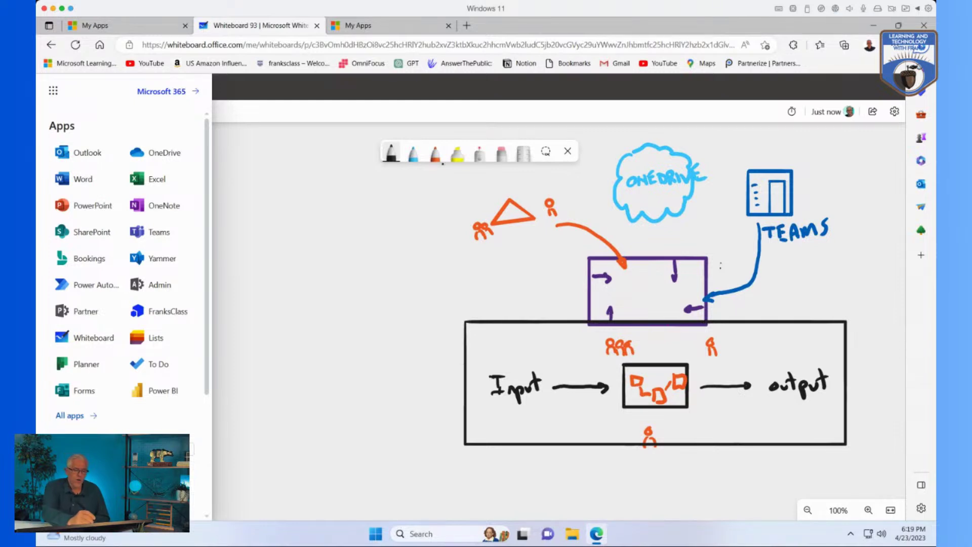
Draw a row of seven linked green boxes below the large black frame and write Auto, underlined, at its start
click(435, 152)
click(435, 152)
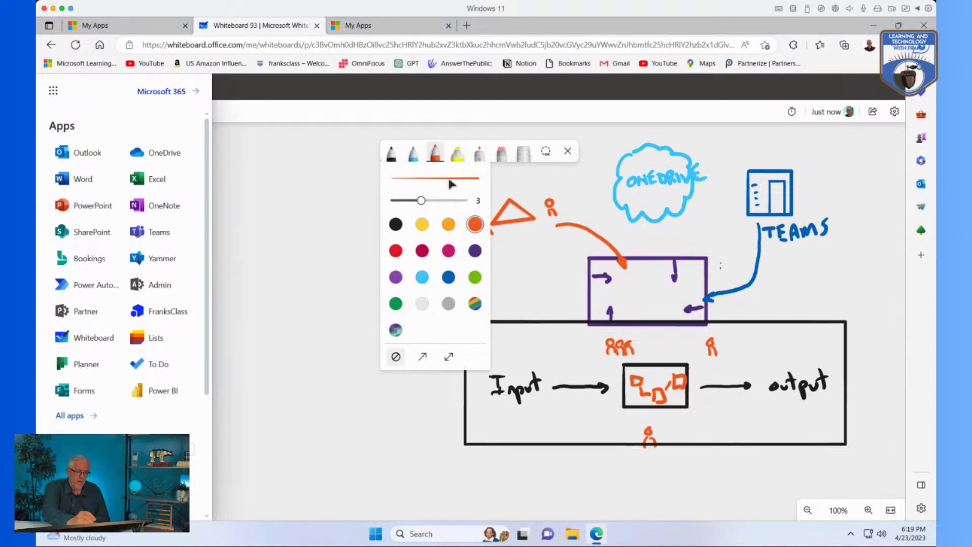
click(397, 304)
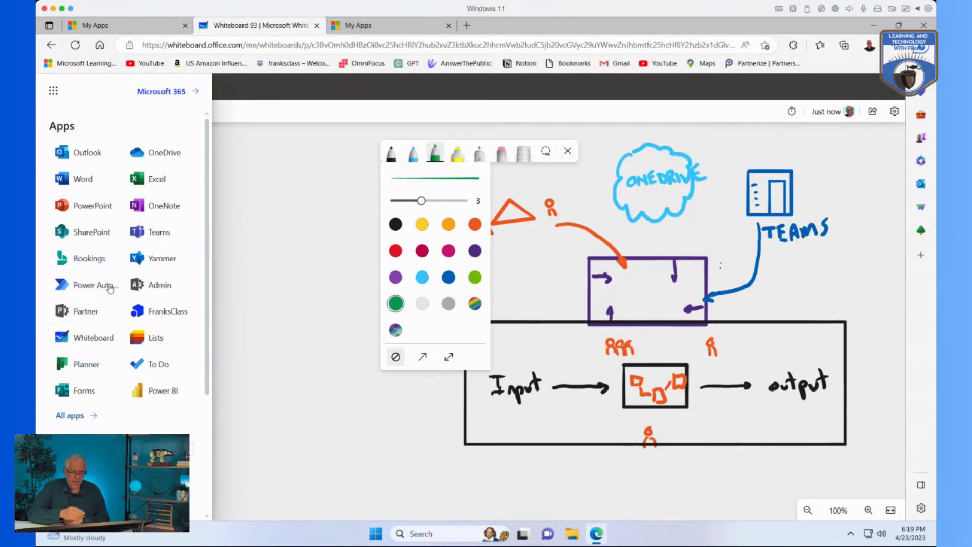
mouse_move(416, 451)
mouse_down()
mouse_move(415, 470)
mouse_move(436, 471)
mouse_move(417, 451)
mouse_move(504, 474)
mouse_move(501, 456)
mouse_move(482, 453)
mouse_move(555, 464)
mouse_move(556, 476)
mouse_move(582, 457)
mouse_move(556, 456)
mouse_move(622, 464)
mouse_move(624, 476)
mouse_move(649, 458)
mouse_move(625, 455)
mouse_move(714, 471)
mouse_move(714, 457)
mouse_up()
mouse_move(714, 455)
mouse_down()
mouse_move(692, 455)
mouse_move(785, 475)
mouse_move(752, 454)
mouse_move(836, 475)
mouse_move(856, 453)
mouse_move(829, 453)
mouse_up()
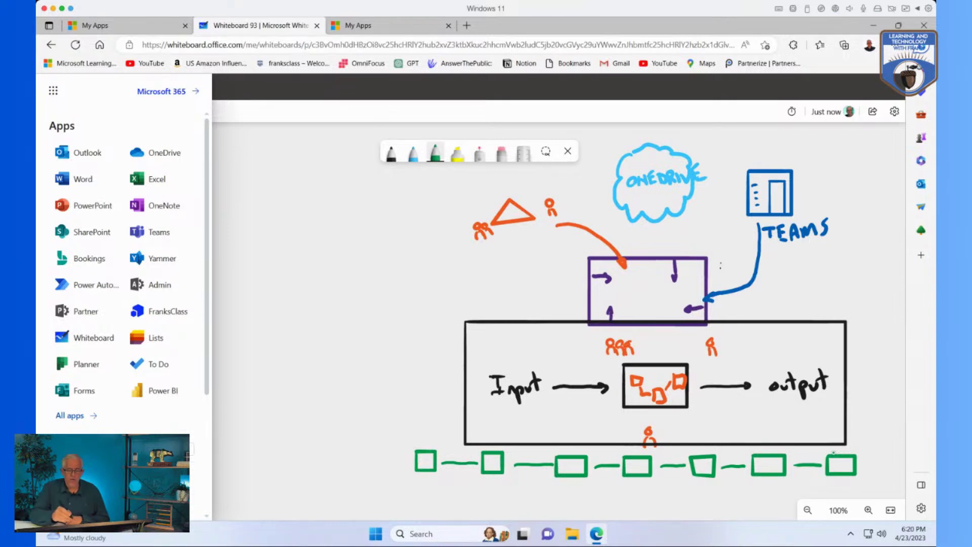
mouse_move(345, 470)
mouse_down()
mouse_move(349, 459)
mouse_move(355, 476)
mouse_move(379, 462)
mouse_move(391, 472)
mouse_up()
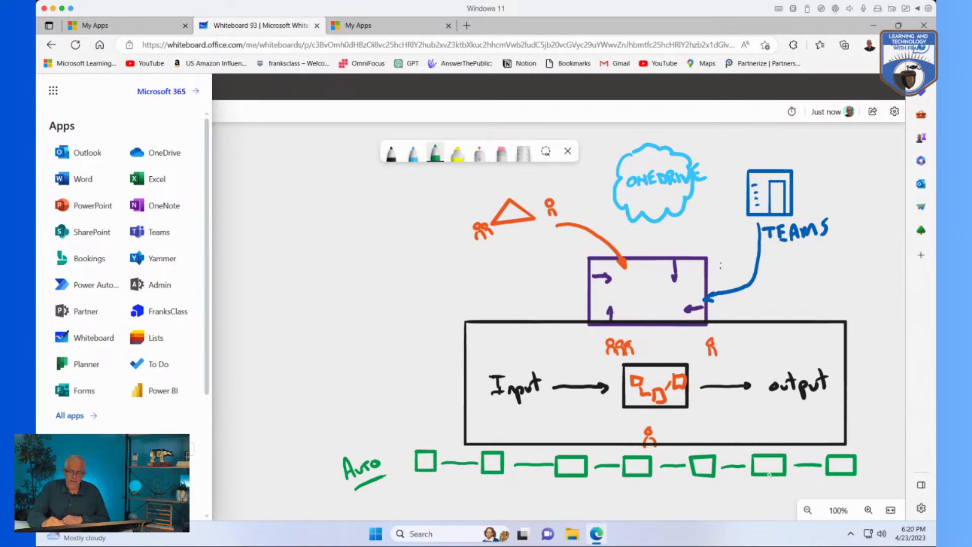
Draw a green vertical arrow running from the sixth box of the green row down to the label AI
drag(766, 471, 771, 494)
drag(764, 461, 774, 468)
drag(753, 515, 765, 512)
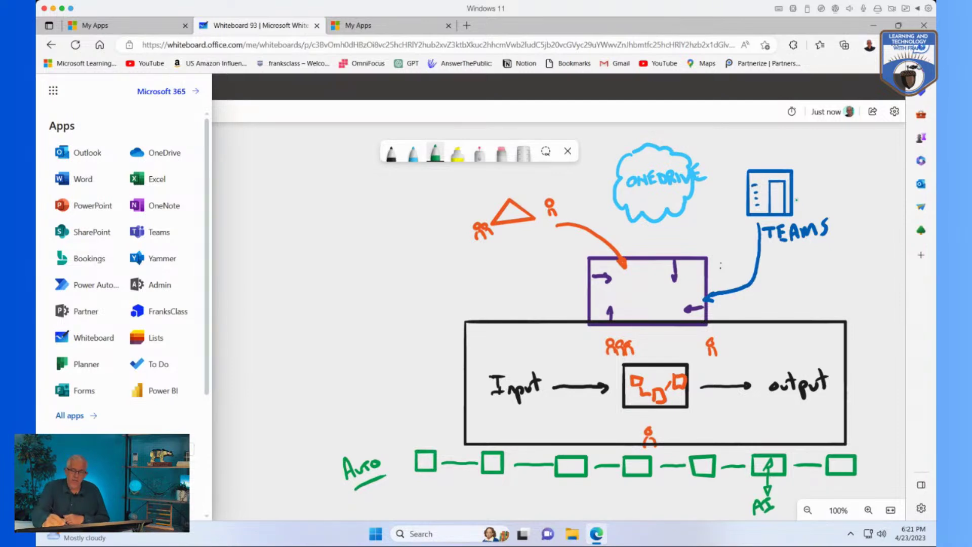
Connect small green squares beside Teams, in the purple rectangle and in the frame to the third row box, and add a triangle ending the row
mouse_move(797, 197)
mouse_down()
mouse_move(808, 199)
mouse_move(798, 223)
mouse_move(686, 284)
mouse_move(628, 340)
mouse_move(580, 359)
mouse_move(578, 369)
mouse_move(601, 359)
mouse_move(543, 441)
mouse_move(583, 491)
mouse_move(855, 499)
mouse_up()
mouse_move(875, 456)
mouse_down()
mouse_move(888, 483)
mouse_move(876, 455)
mouse_move(876, 475)
mouse_move(887, 470)
mouse_move(875, 467)
mouse_up()
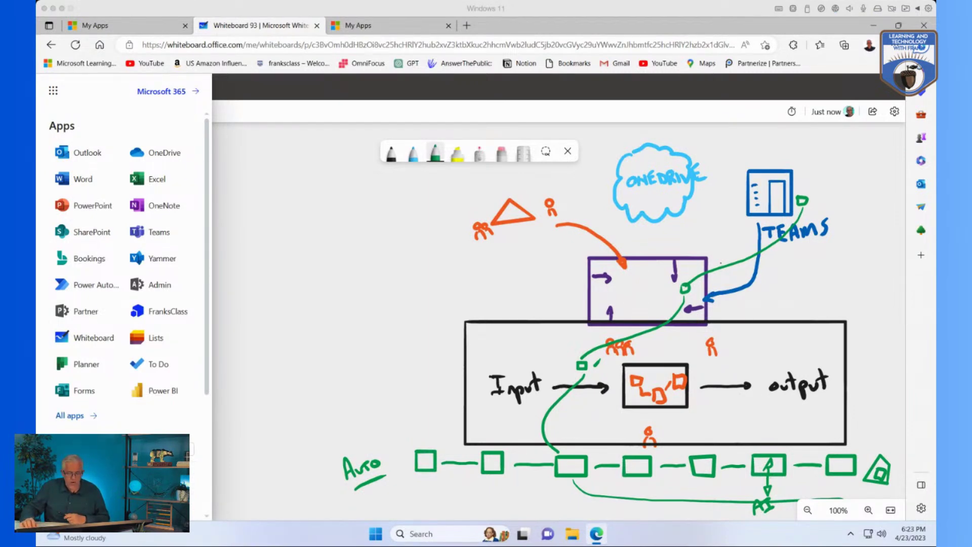
Examine the full list of Microsoft 365 apps, including the third-party ones under Other
key(alt+q)
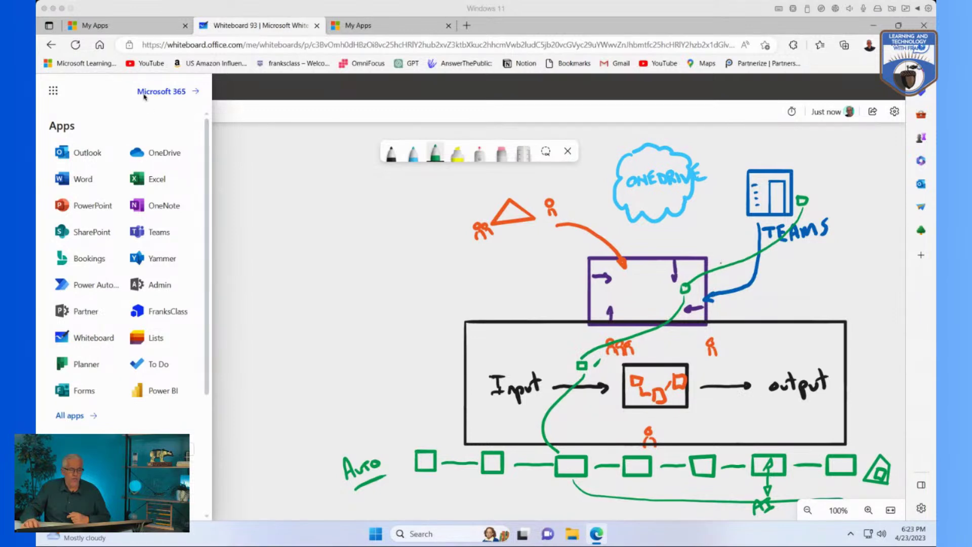
click(113, 101)
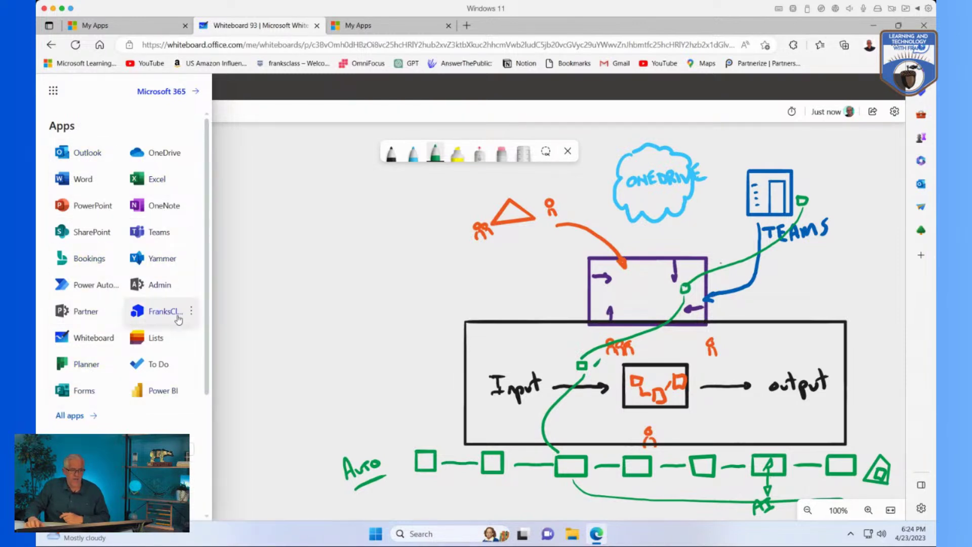
click(76, 416)
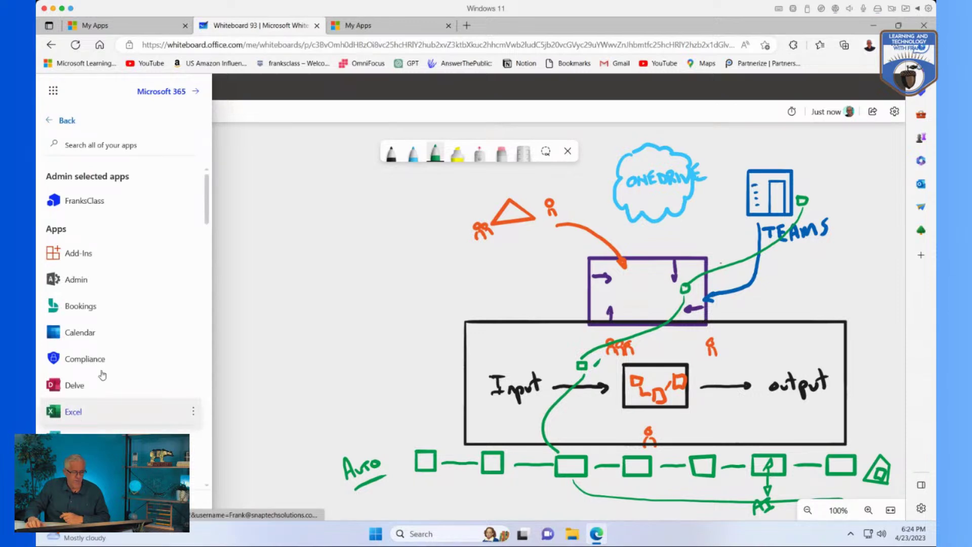
scroll(103, 374, down, 15)
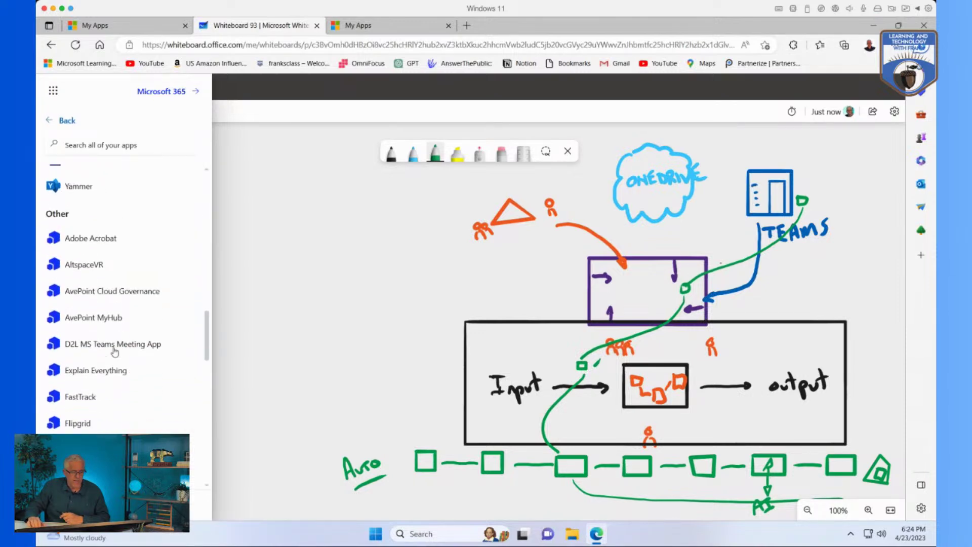
scroll(115, 352, down, 3)
scroll(115, 352, up, 10)
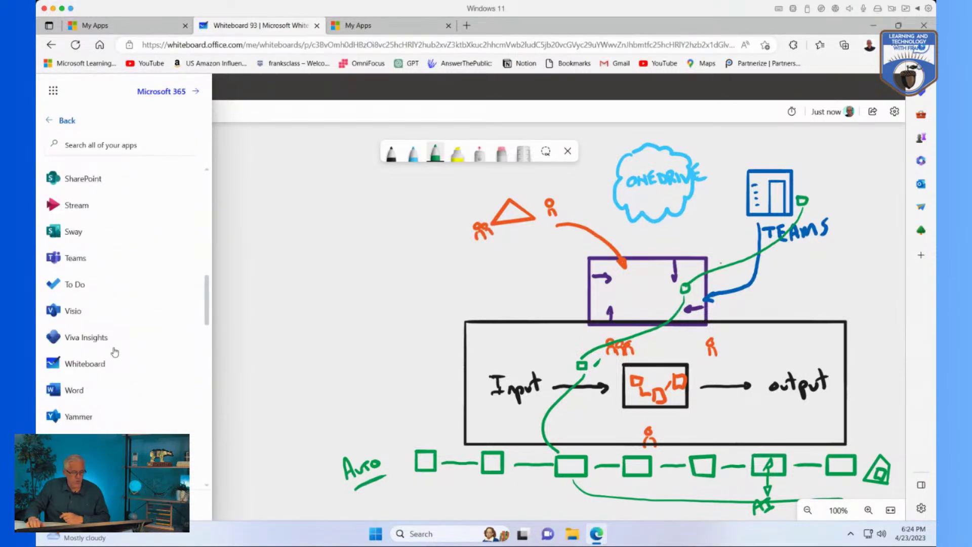
scroll(115, 352, down, 3)
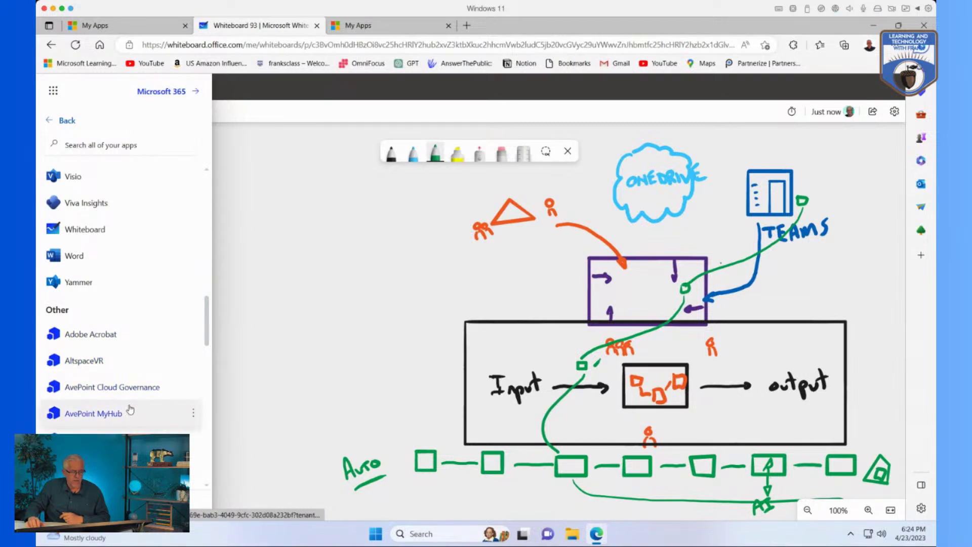
scroll(130, 410, down, 2)
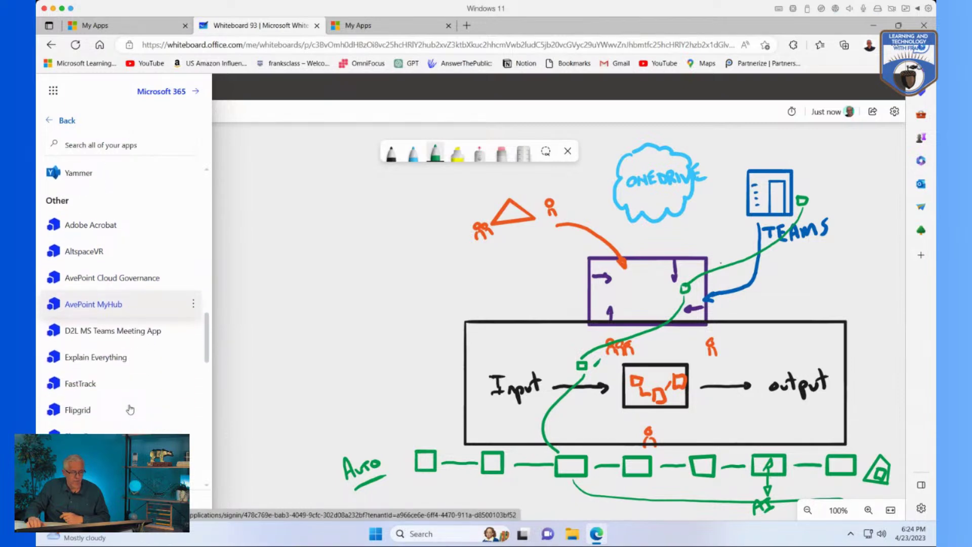
scroll(130, 409, down, 1)
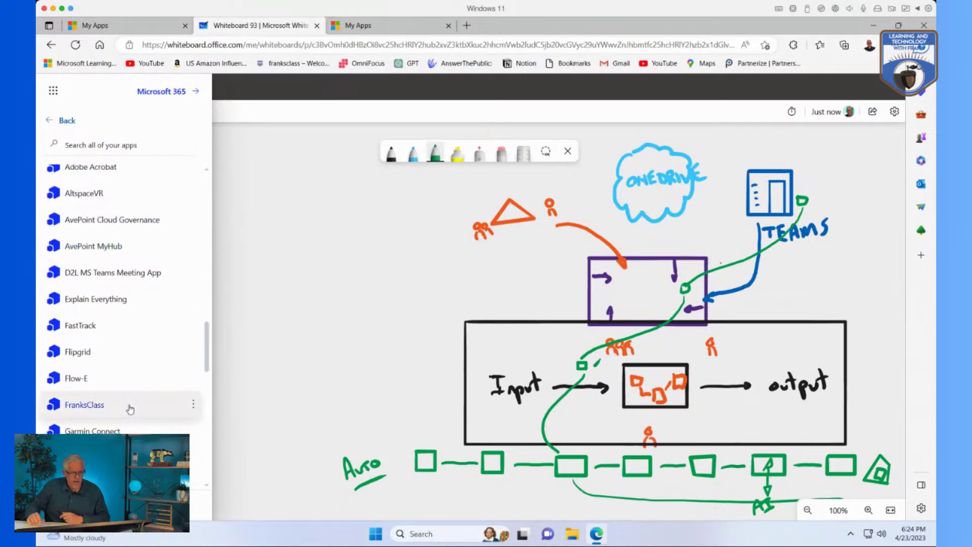
scroll(130, 409, down, 1)
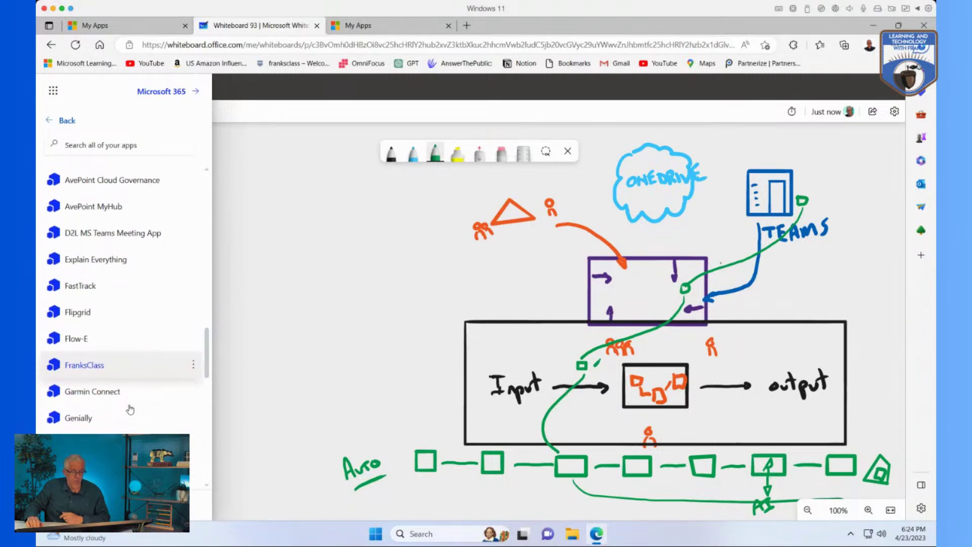
scroll(130, 409, up, 5)
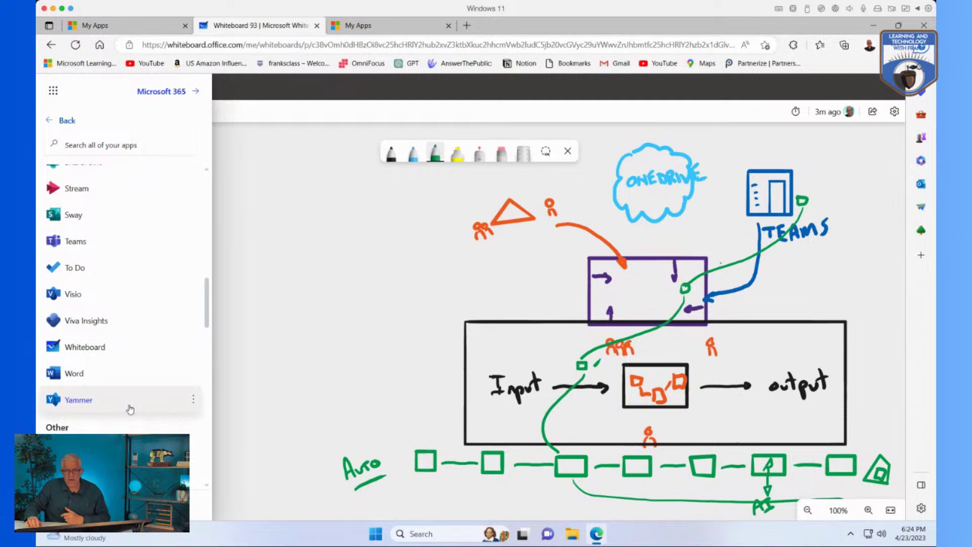
scroll(130, 410, up, 5)
scroll(130, 409, up, 10)
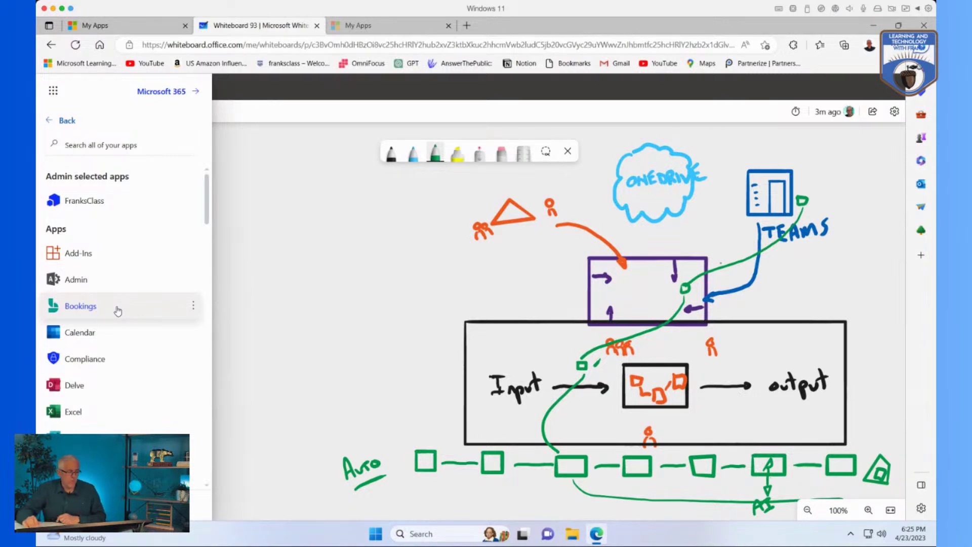
Review the first Microsoft apps in the full list and open Delve
scroll(117, 310, down, 3)
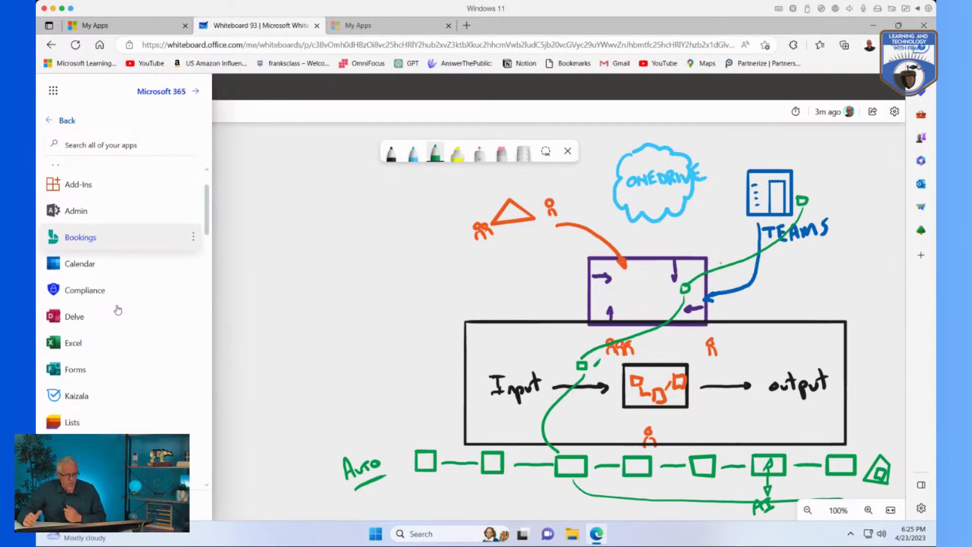
scroll(114, 311, down, 1)
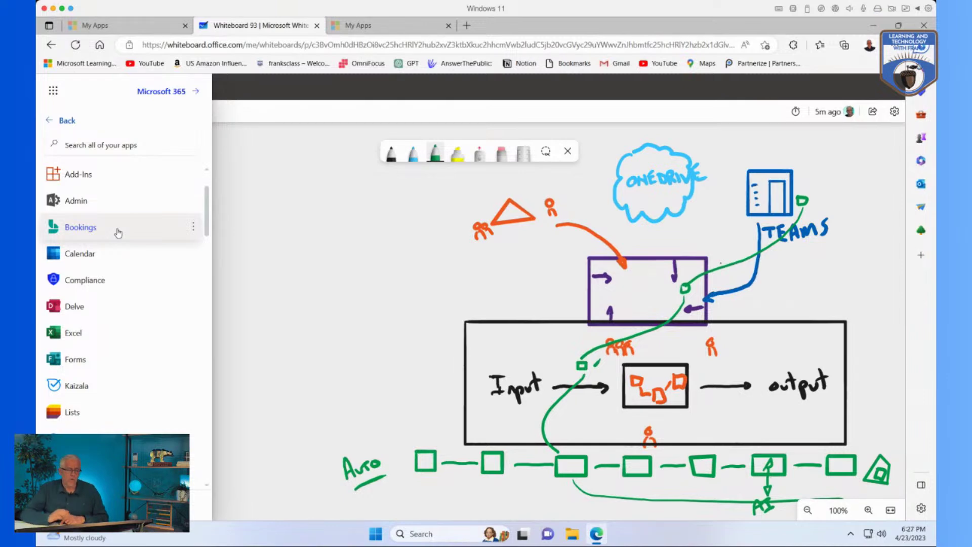
scroll(118, 233, down, 1)
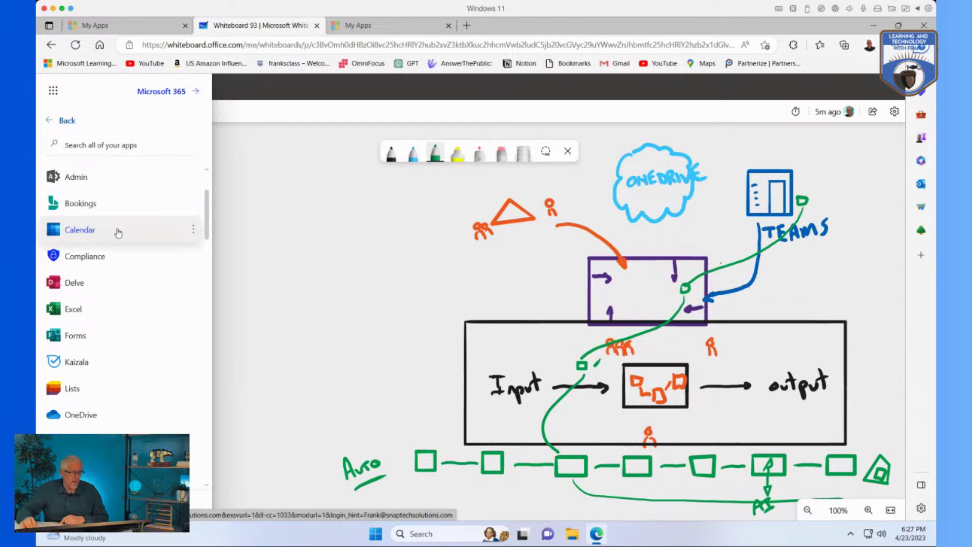
scroll(119, 231, down, 1)
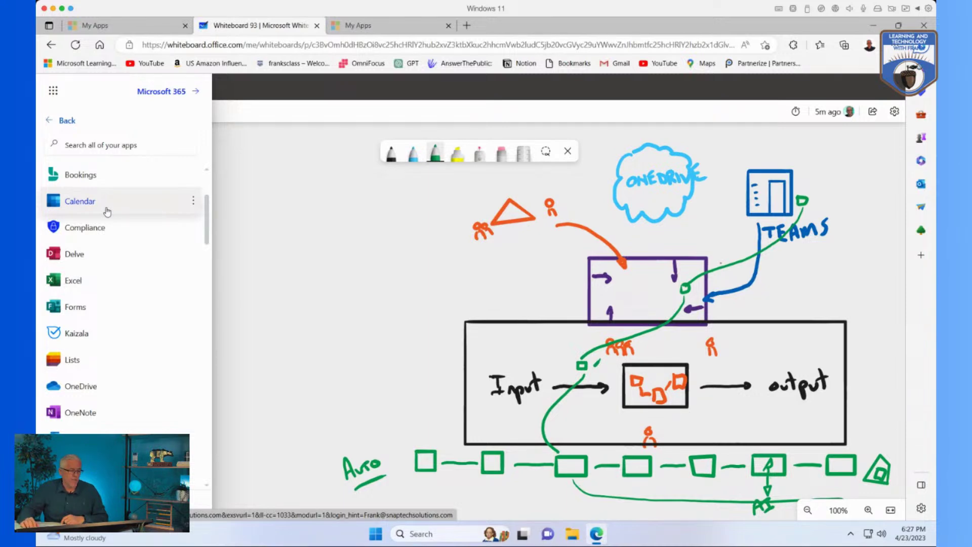
scroll(106, 212, down, 1)
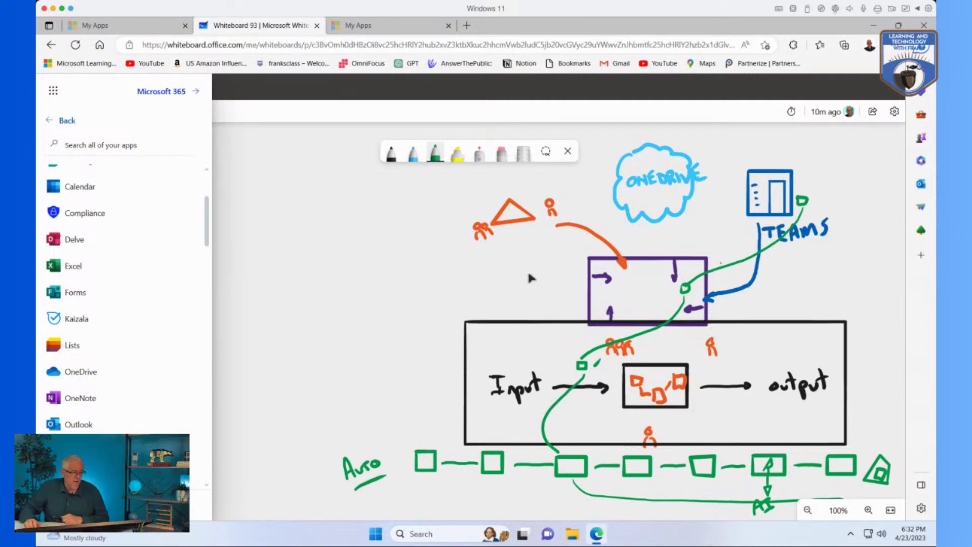
click(76, 243)
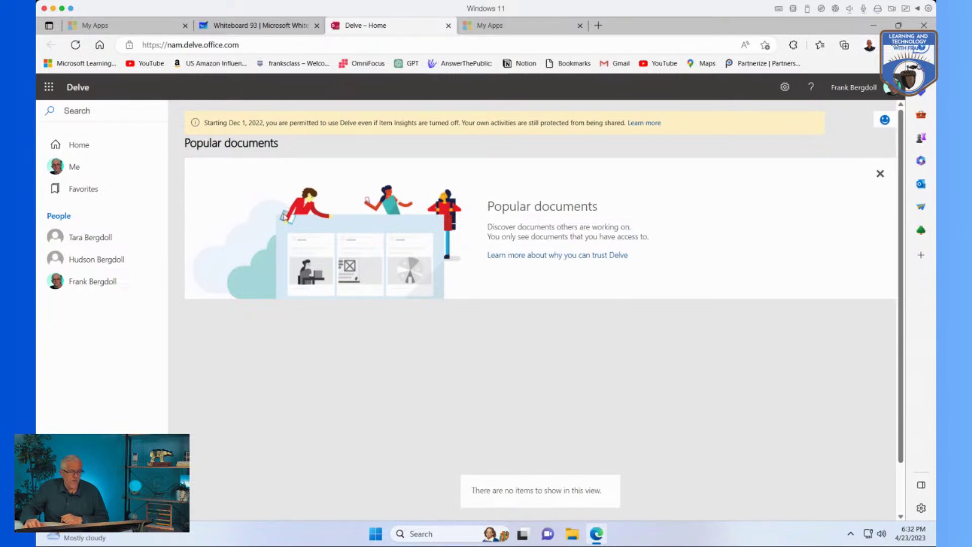
click(49, 87)
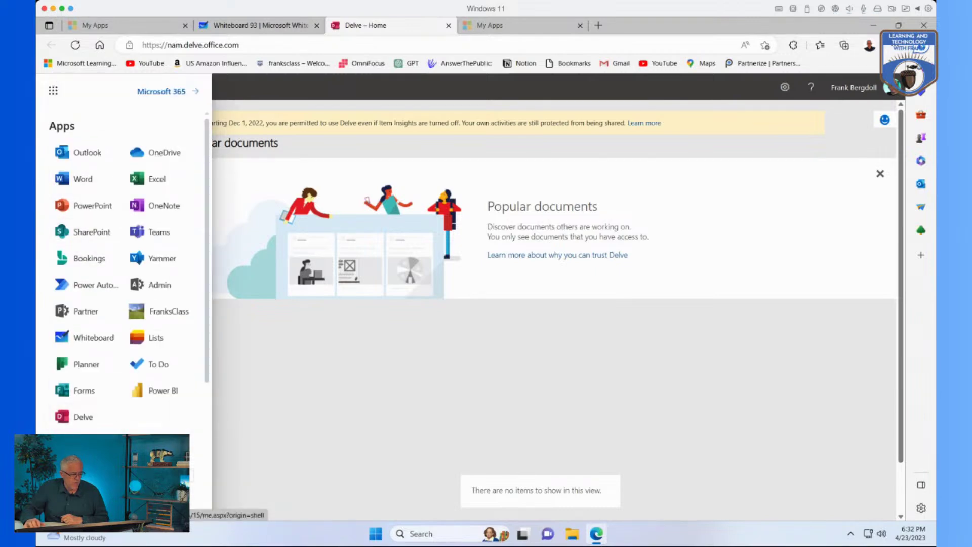
click(75, 443)
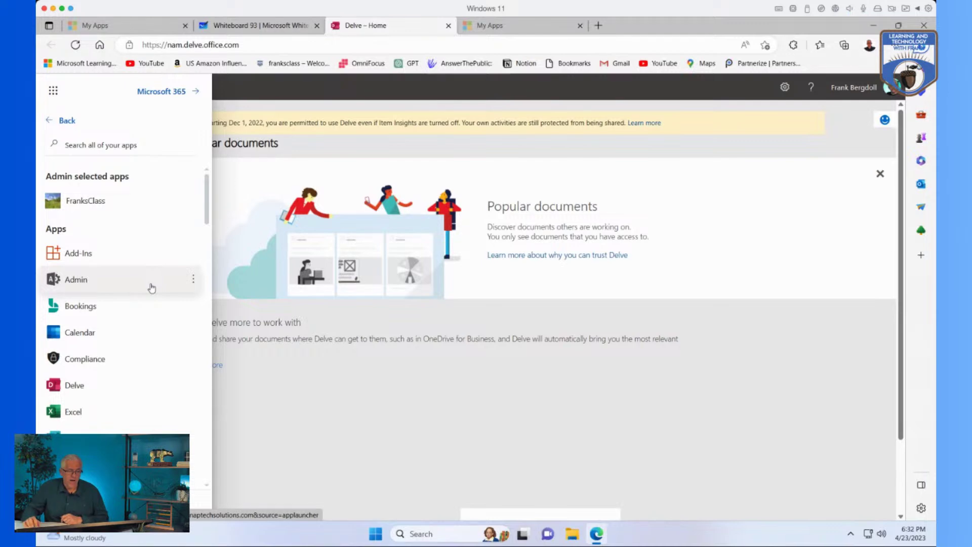
click(68, 123)
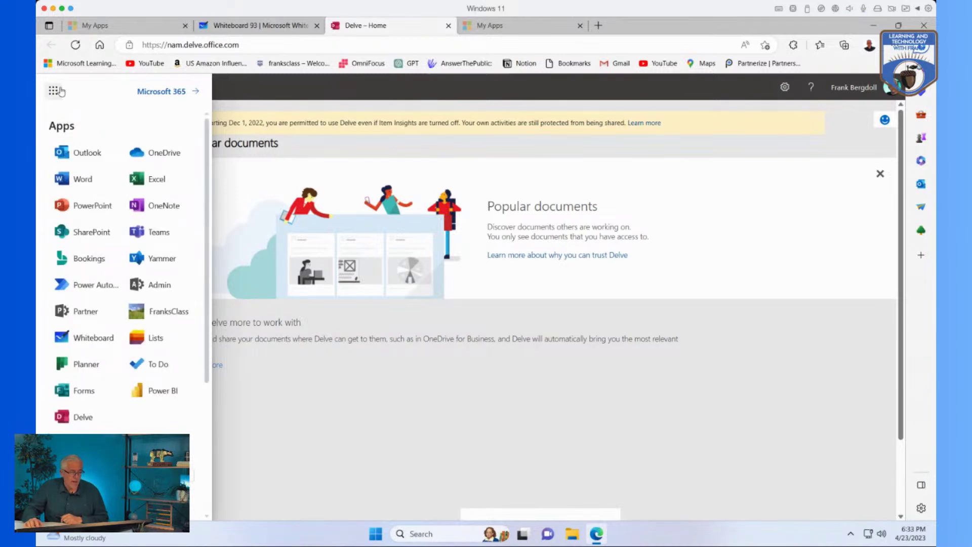
Return to the My Apps dashboard and open Kaizala from the full list of apps
click(151, 26)
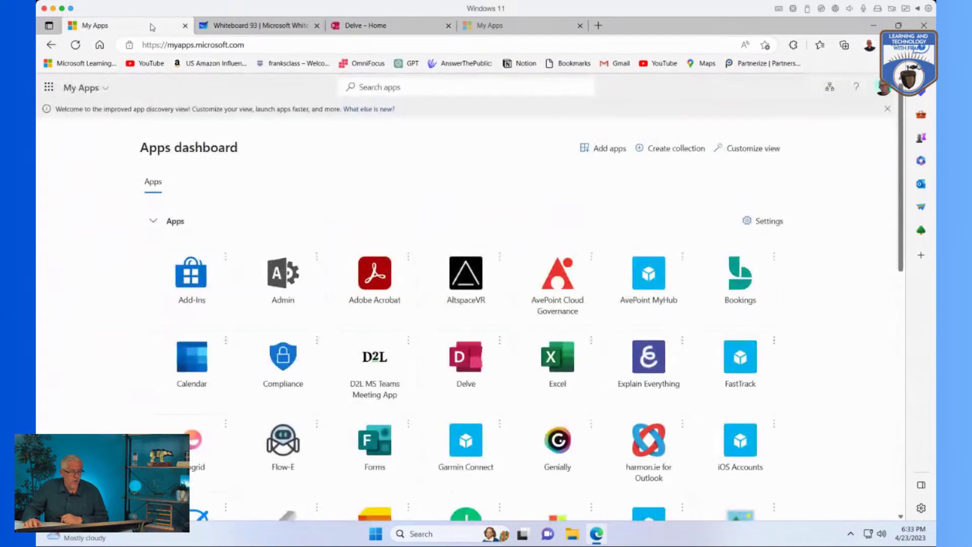
click(49, 87)
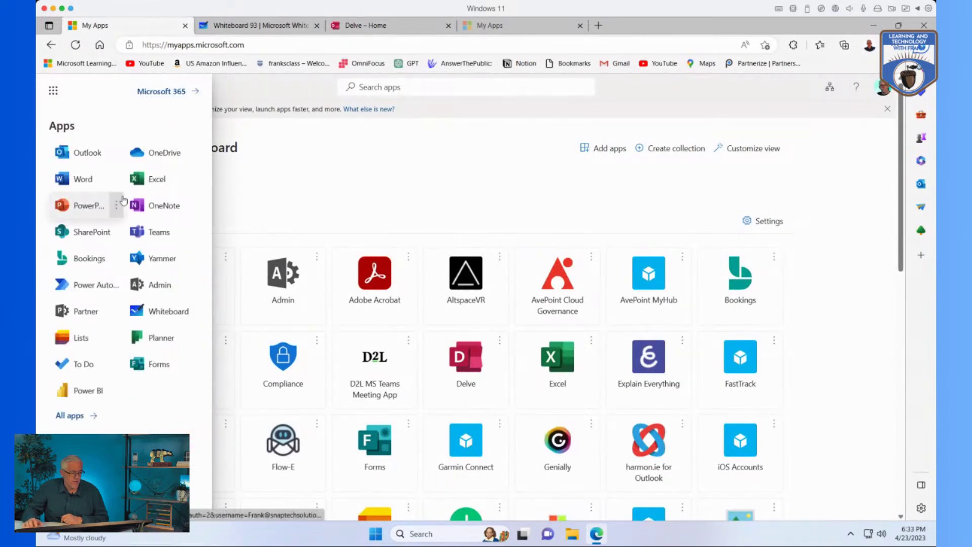
click(70, 417)
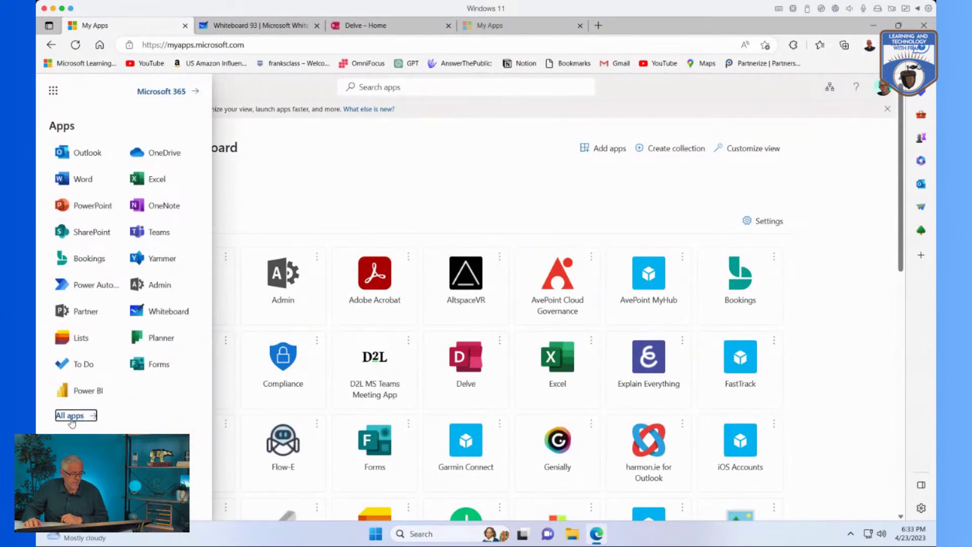
scroll(127, 250, down, 2)
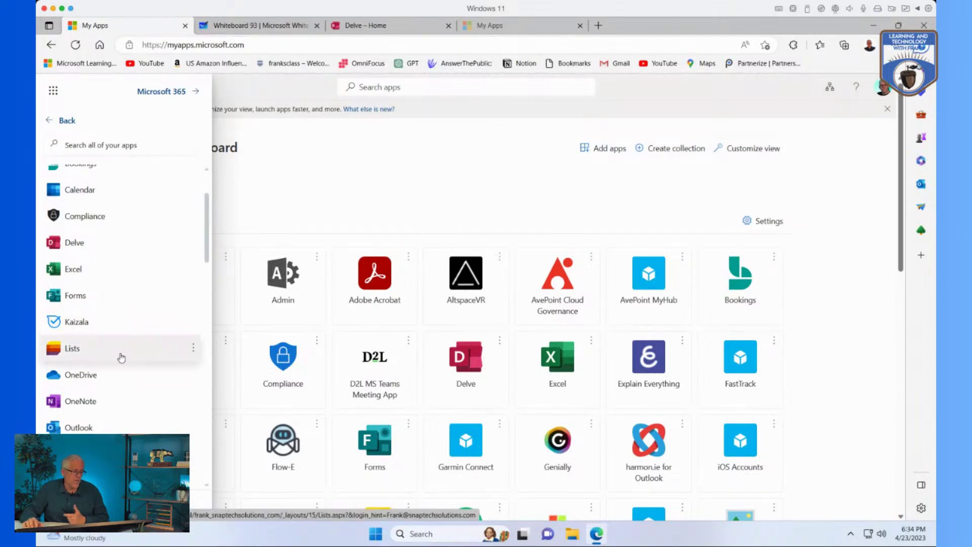
click(103, 330)
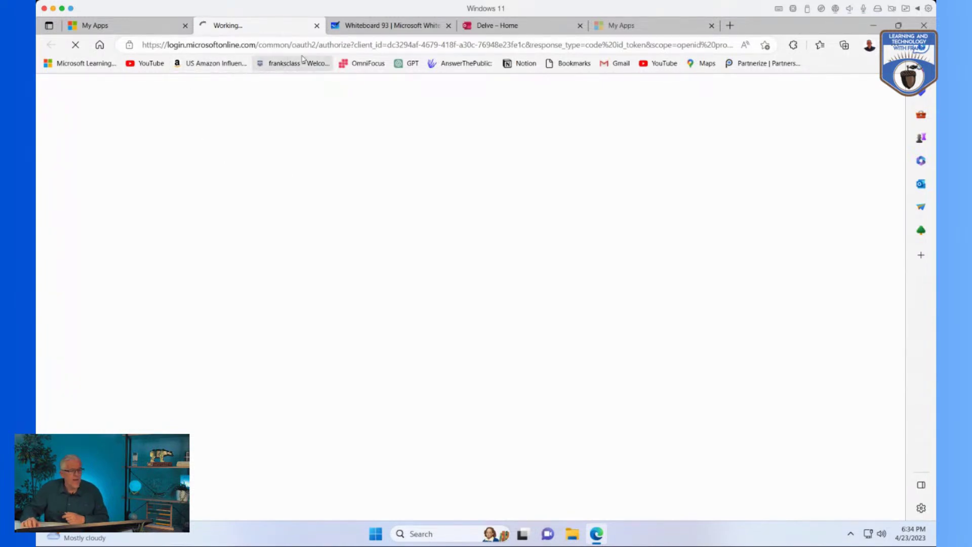
Go back to the My Apps dashboard and bring up Lists in the full list of apps
click(137, 29)
click(49, 88)
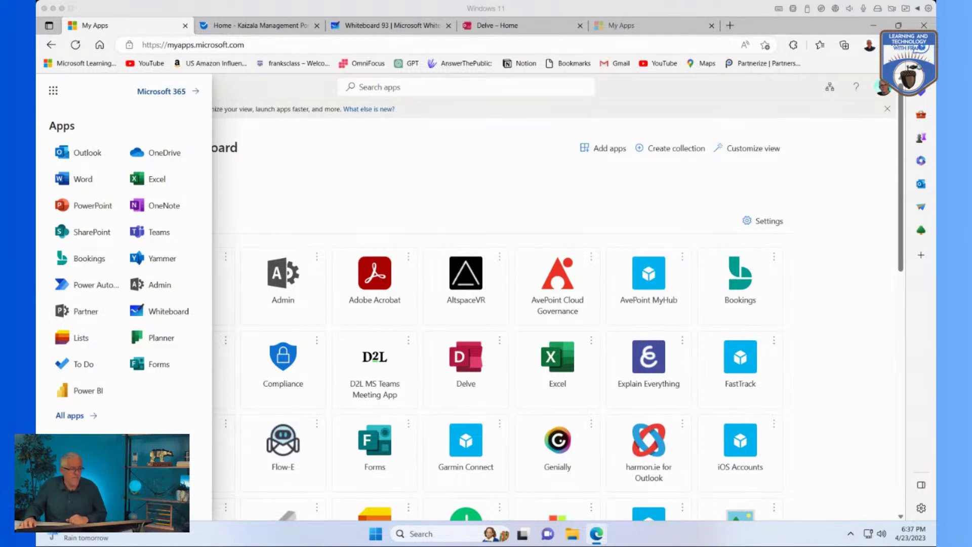
click(120, 107)
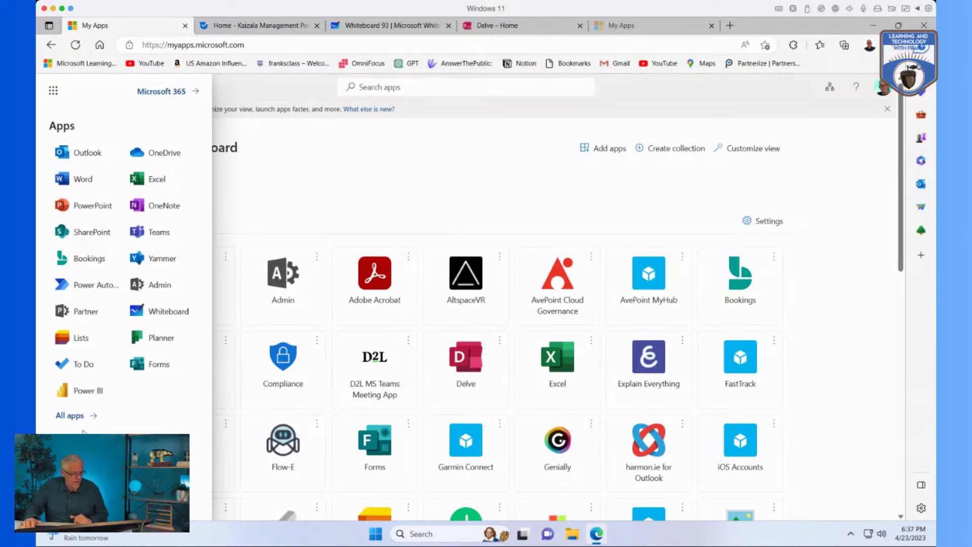
click(75, 416)
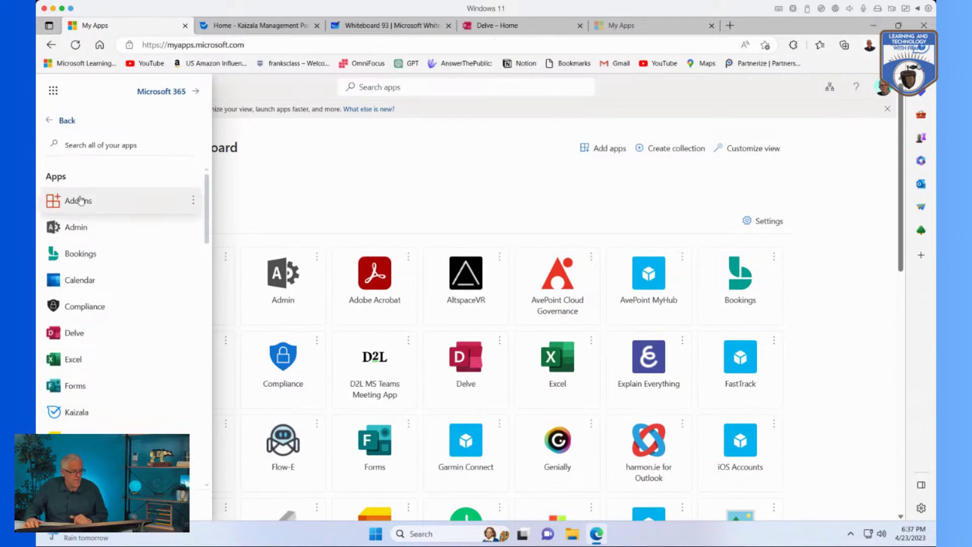
scroll(119, 323, down, 3)
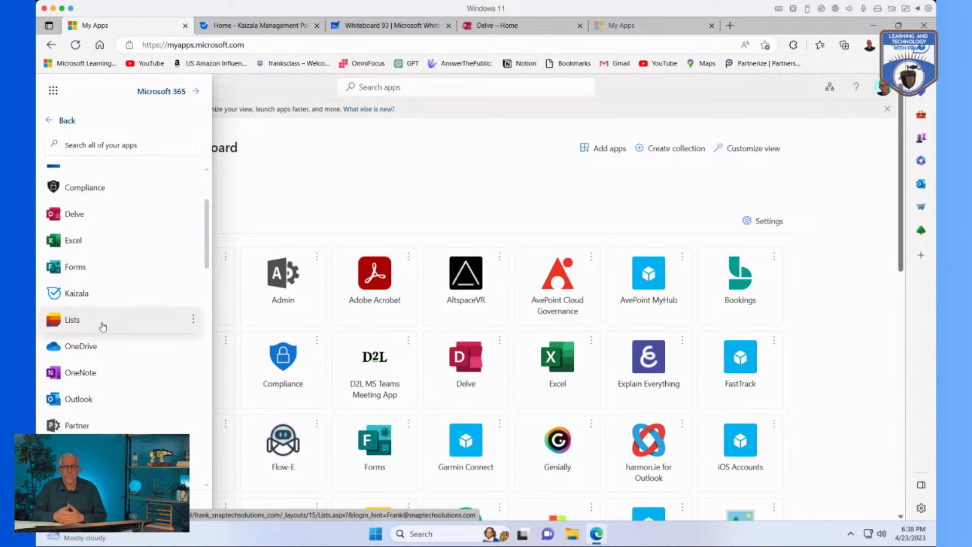
Examine the Microsoft apps in the full list from OneDrive through Power Apps
scroll(103, 327, down, 1)
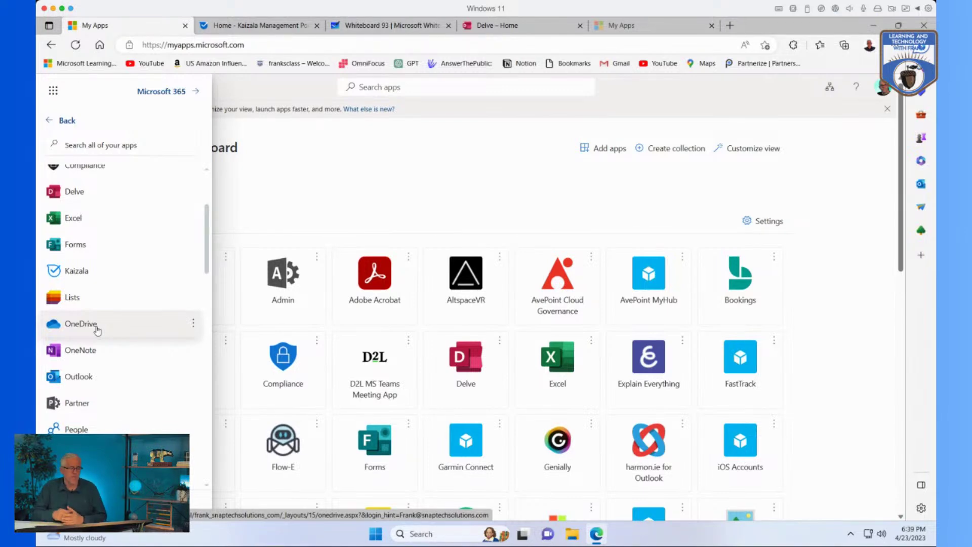
scroll(97, 330, down, 1)
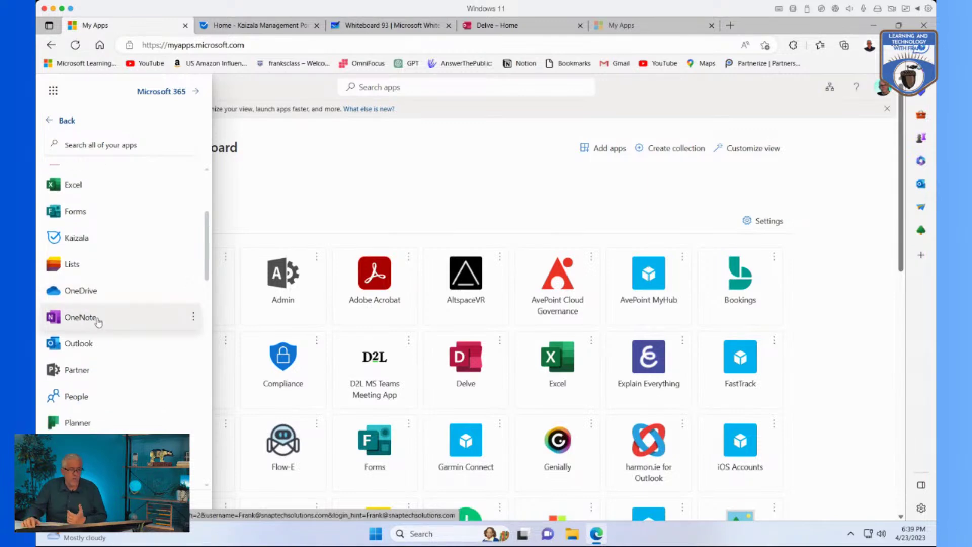
scroll(107, 338, down, 1)
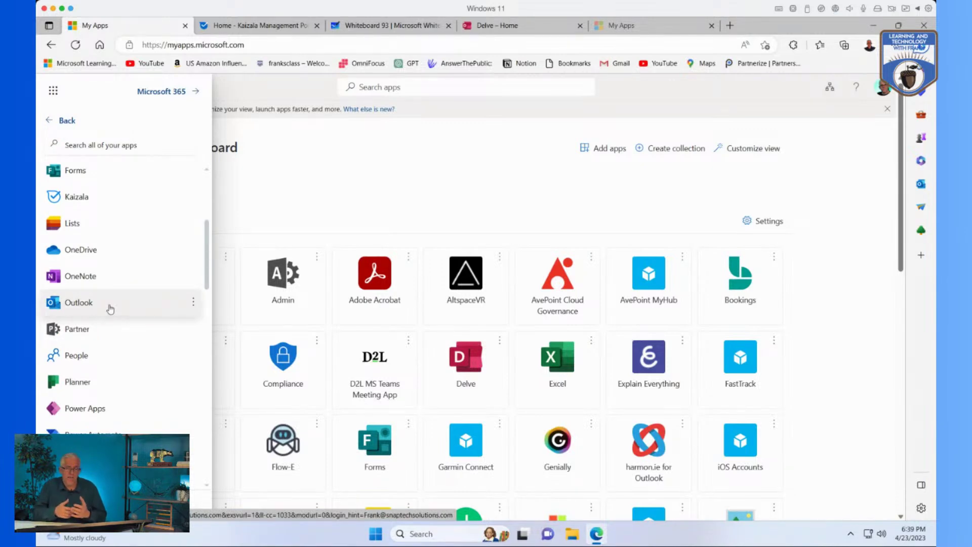
scroll(109, 306, down, 1)
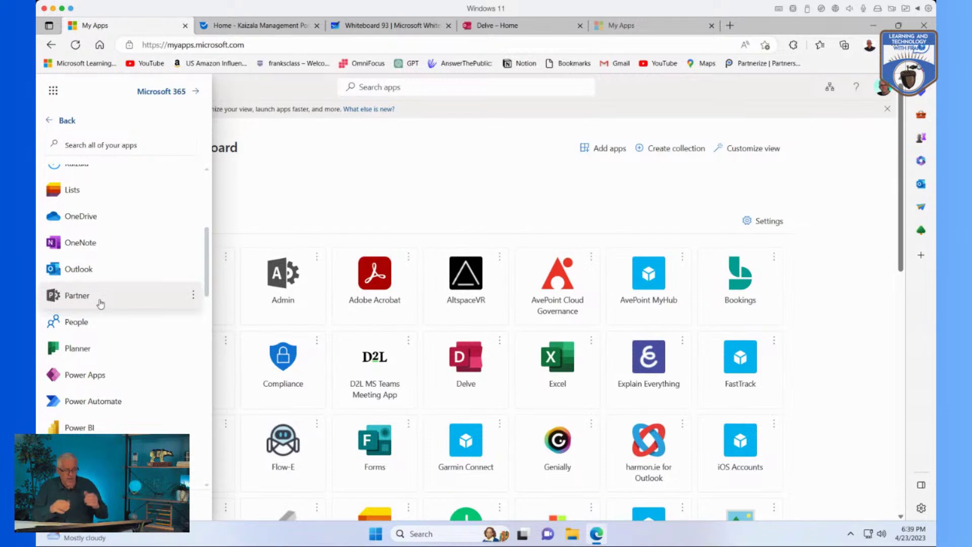
scroll(99, 304, down, 1)
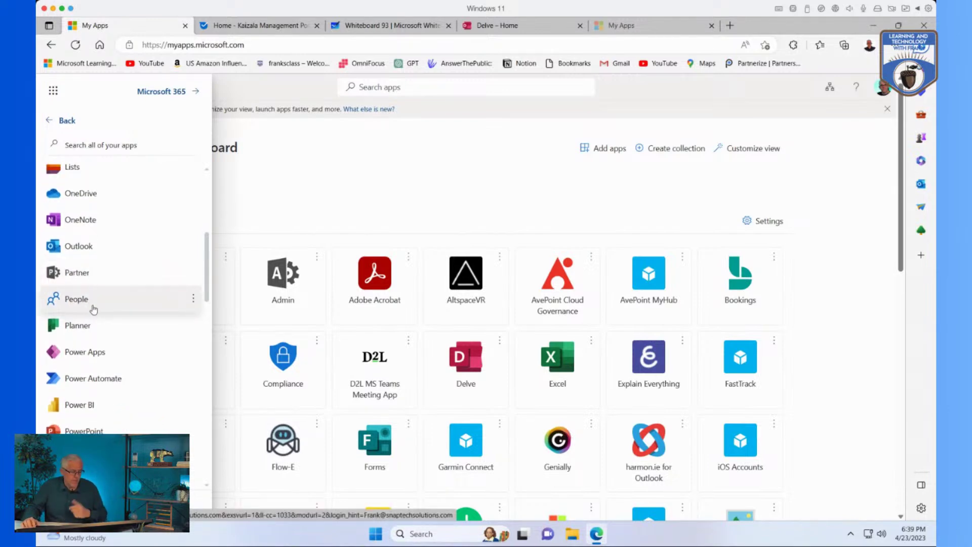
scroll(117, 324, down, 1)
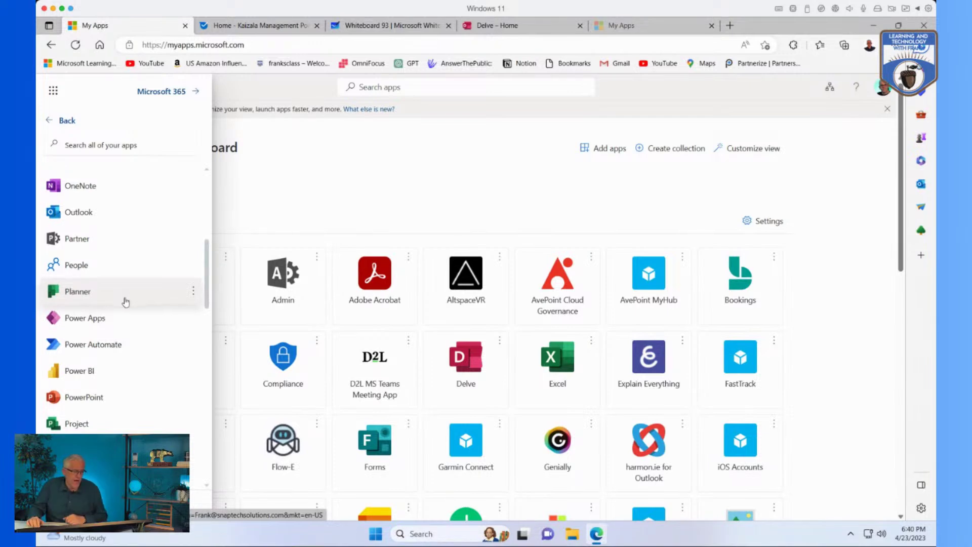
scroll(121, 303, down, 1)
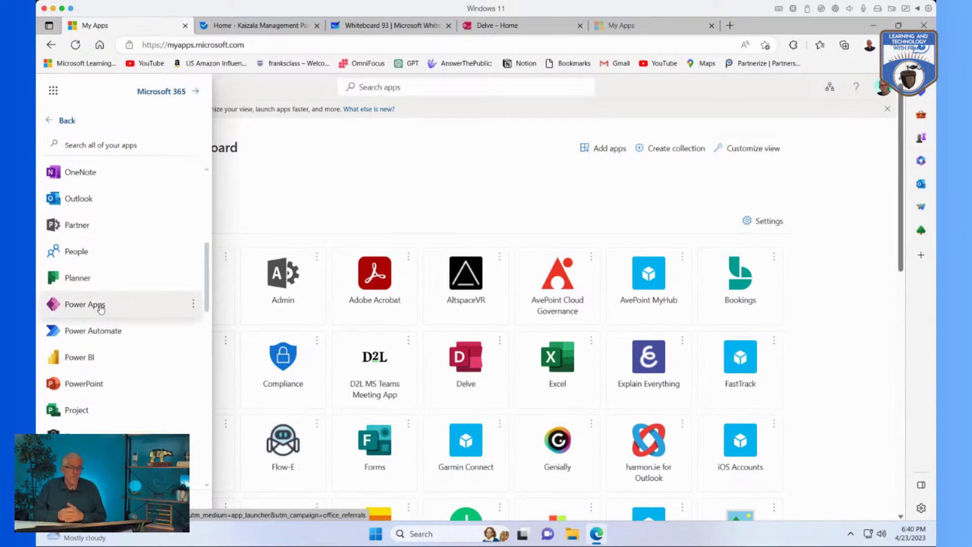
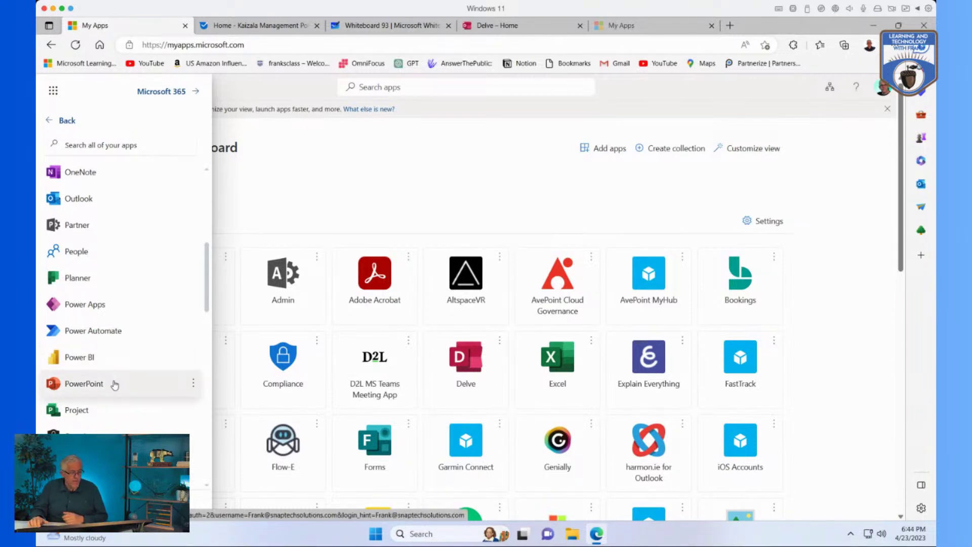
Examine the remaining Microsoft apps from PowerPoint through Yammer, and return to the start of the list
scroll(116, 383, down, 2)
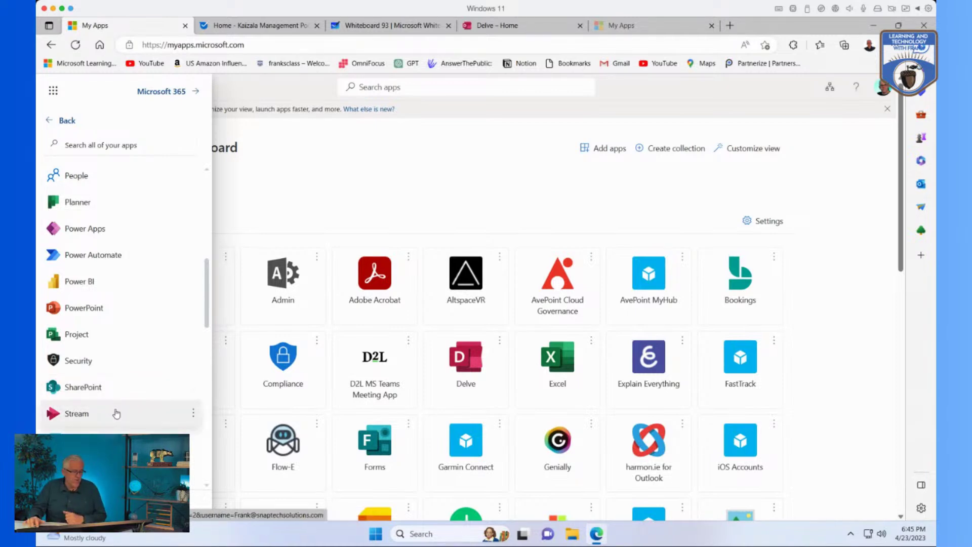
scroll(117, 413, down, 2)
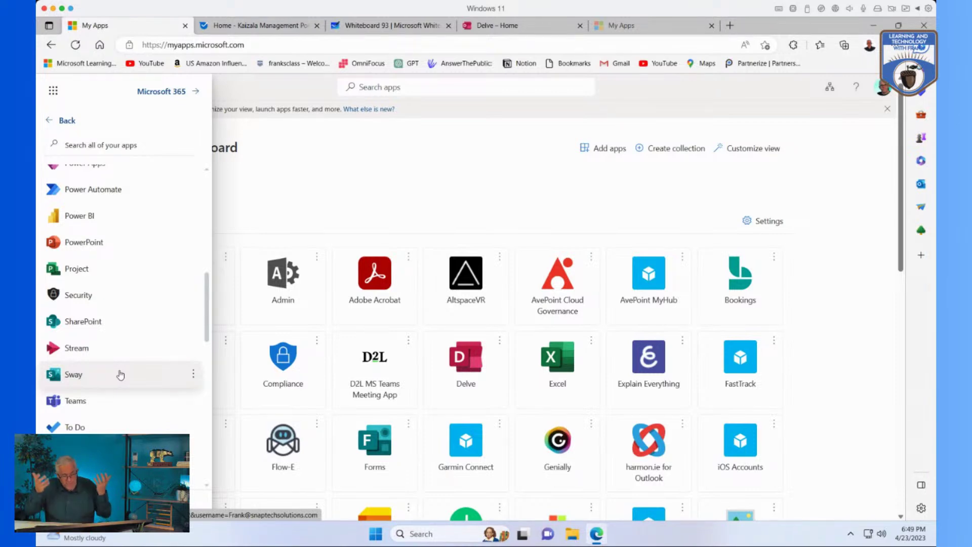
scroll(120, 374, down, 1)
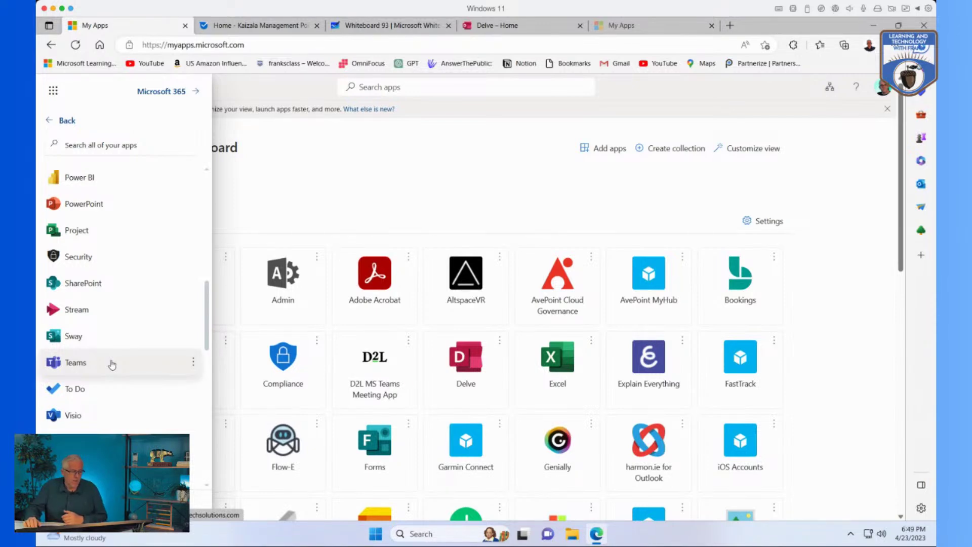
scroll(112, 364, down, 1)
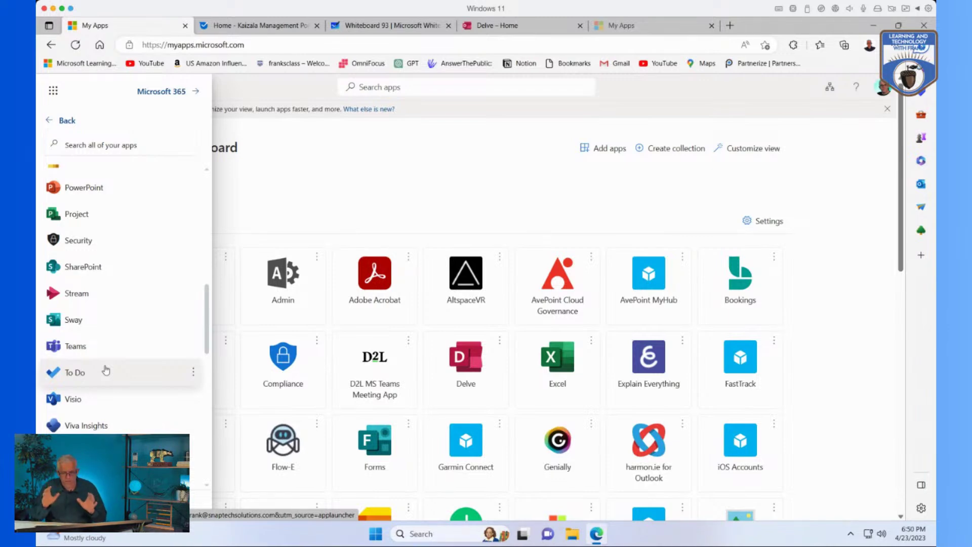
scroll(106, 370, down, 1)
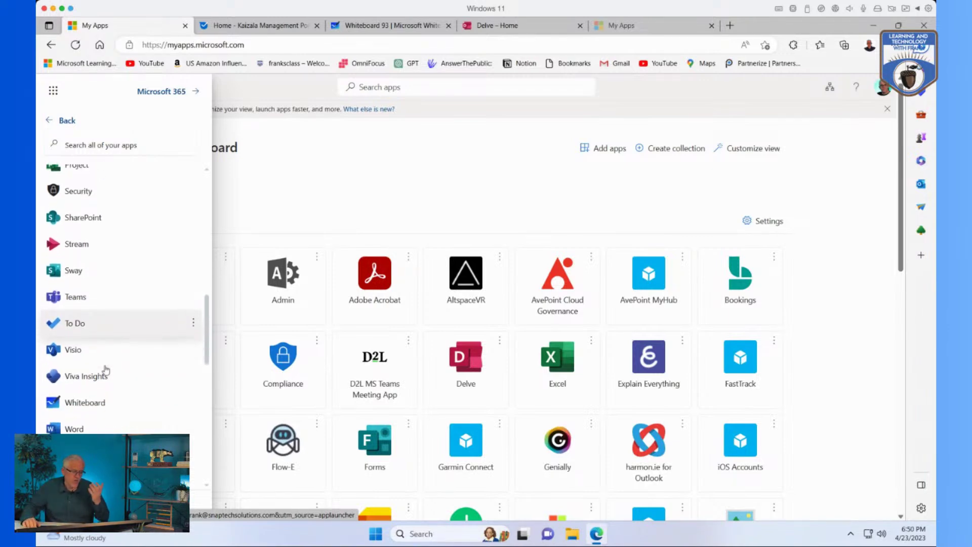
scroll(106, 370, down, 1)
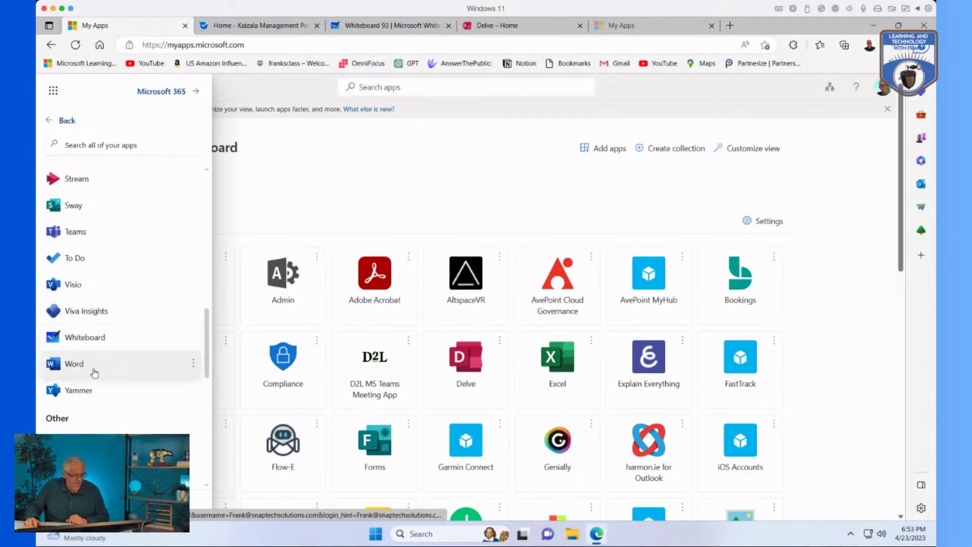
scroll(95, 374, down, 1)
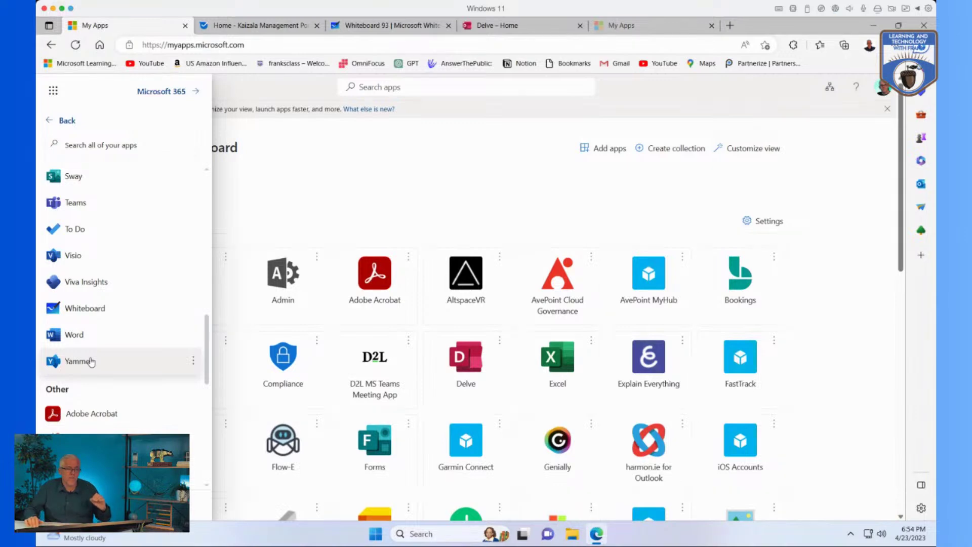
scroll(96, 354, up, 10)
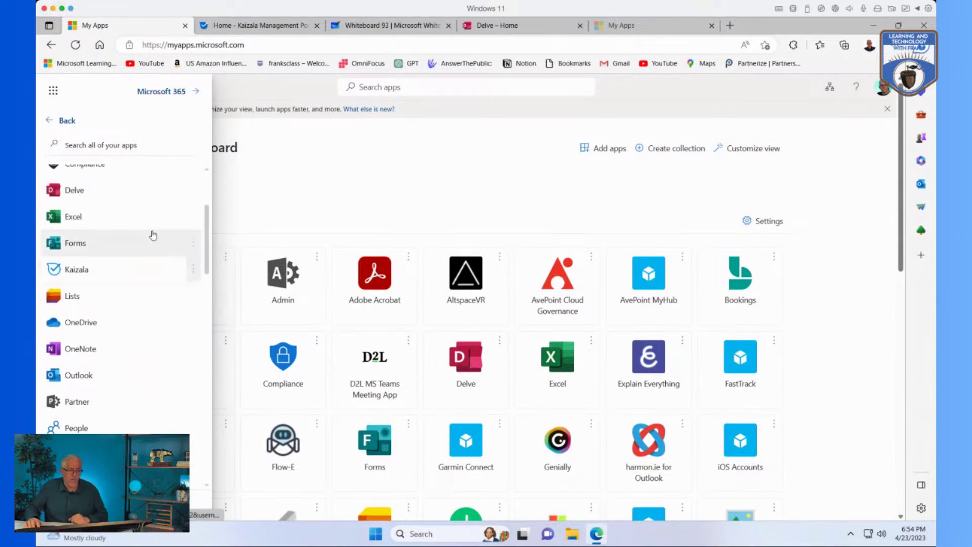
scroll(152, 234, up, 3)
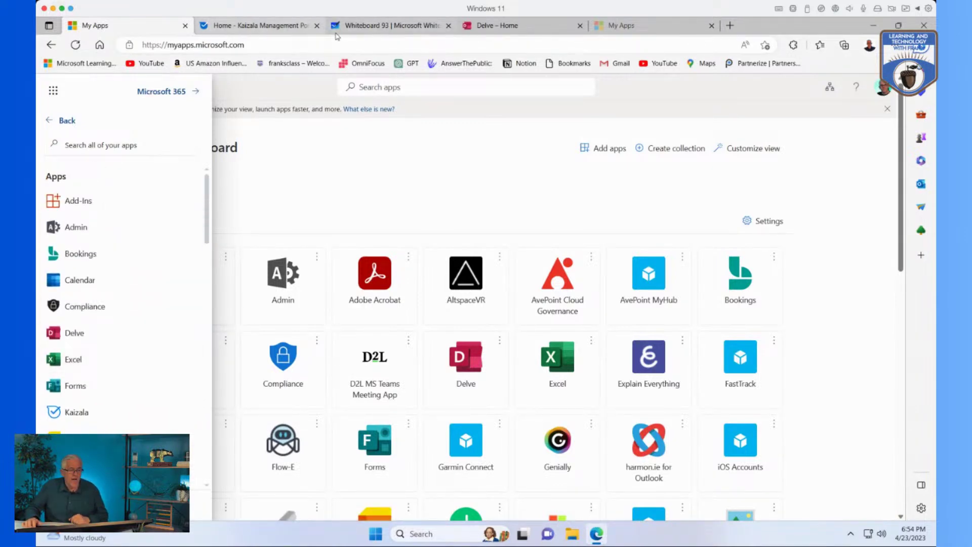
Return to Whiteboard 93 and change the black pen to dark purple for drawing in the blank area beside the diagram
click(395, 26)
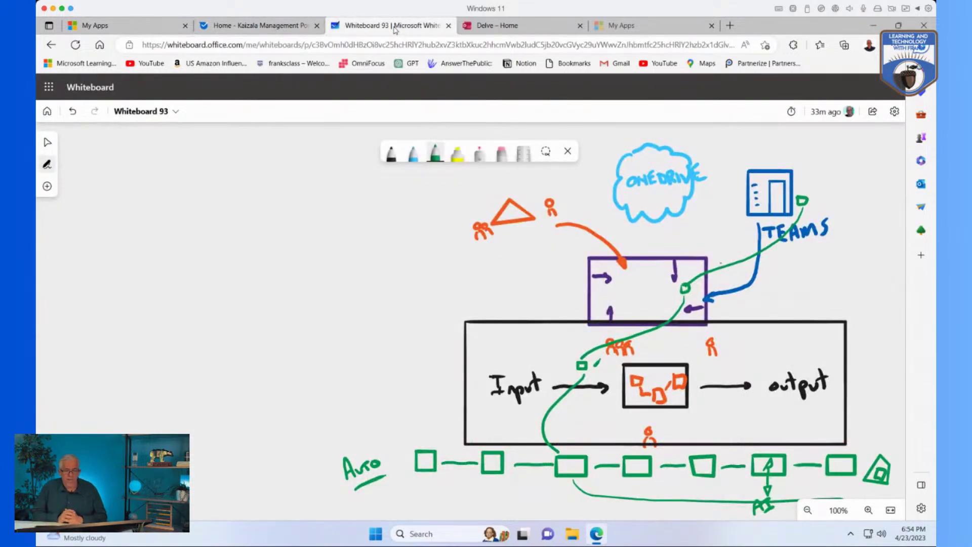
mouse_move(550, 259)
mouse_down()
mouse_move(442, 249)
mouse_move(440, 261)
mouse_move(387, 282)
mouse_up()
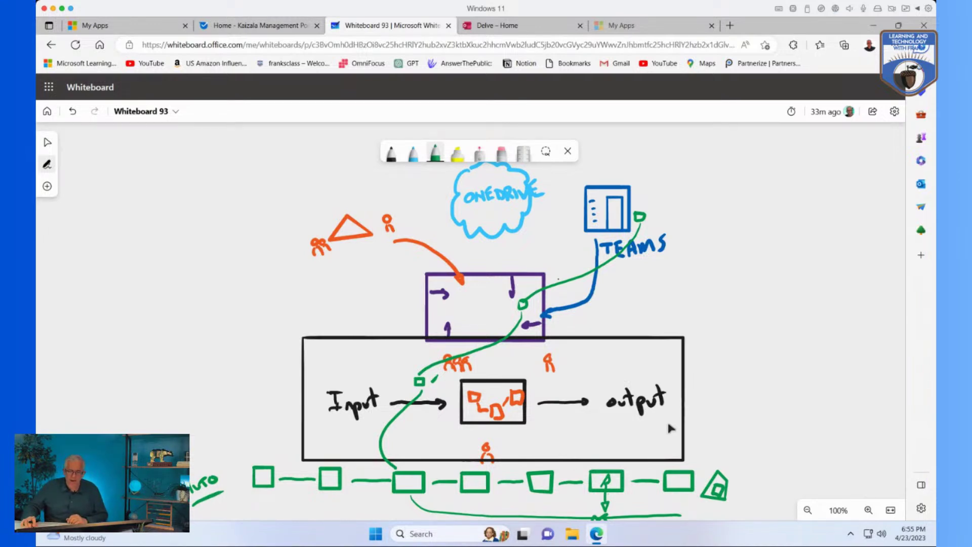
scroll(720, 268, right, 5)
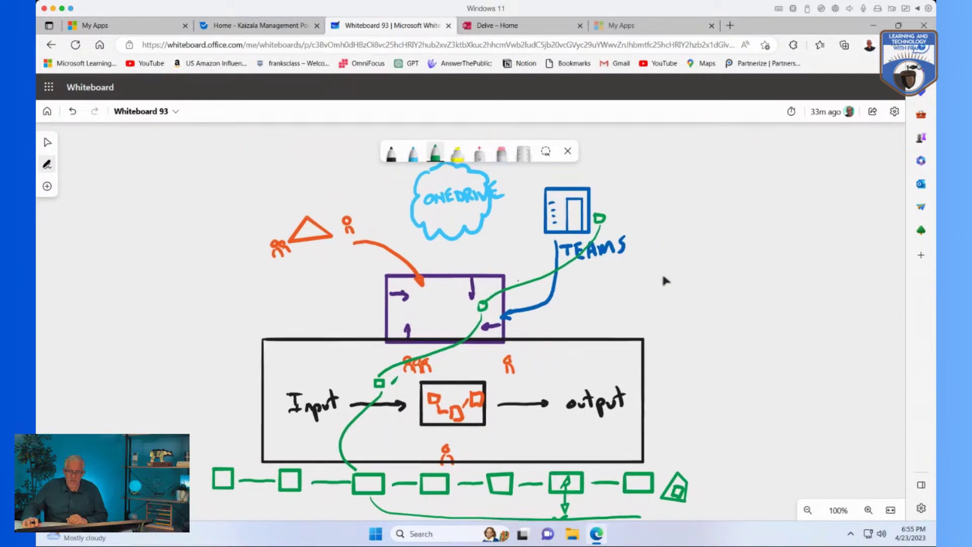
scroll(617, 278, right, 5)
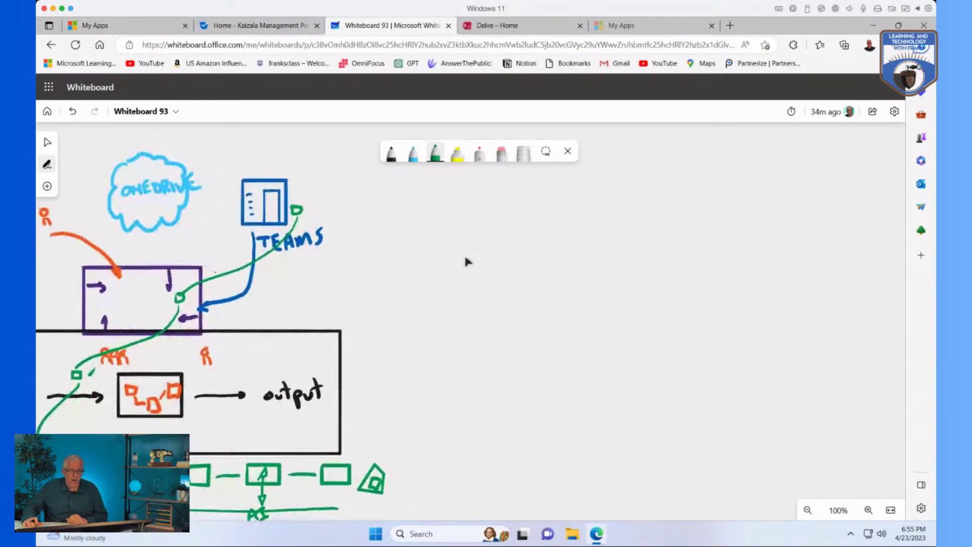
click(390, 161)
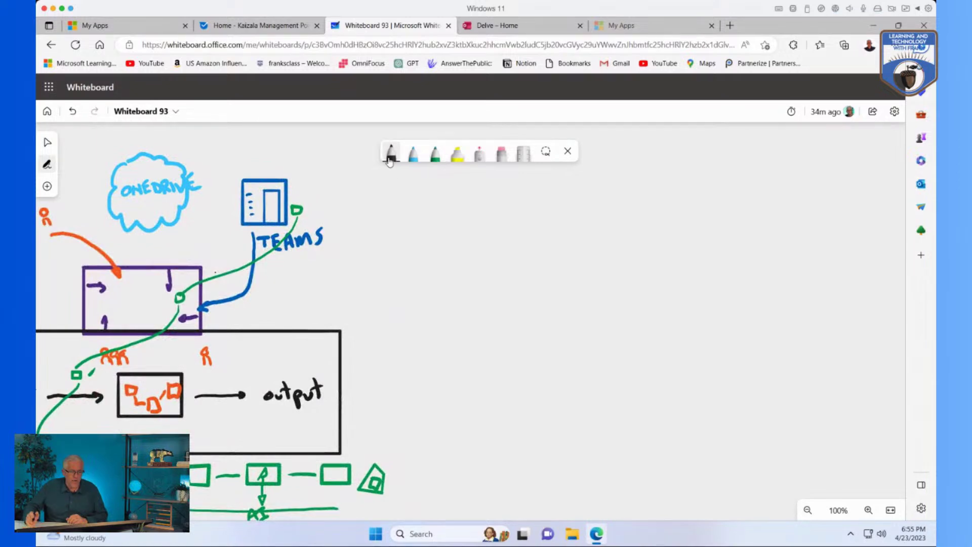
click(390, 158)
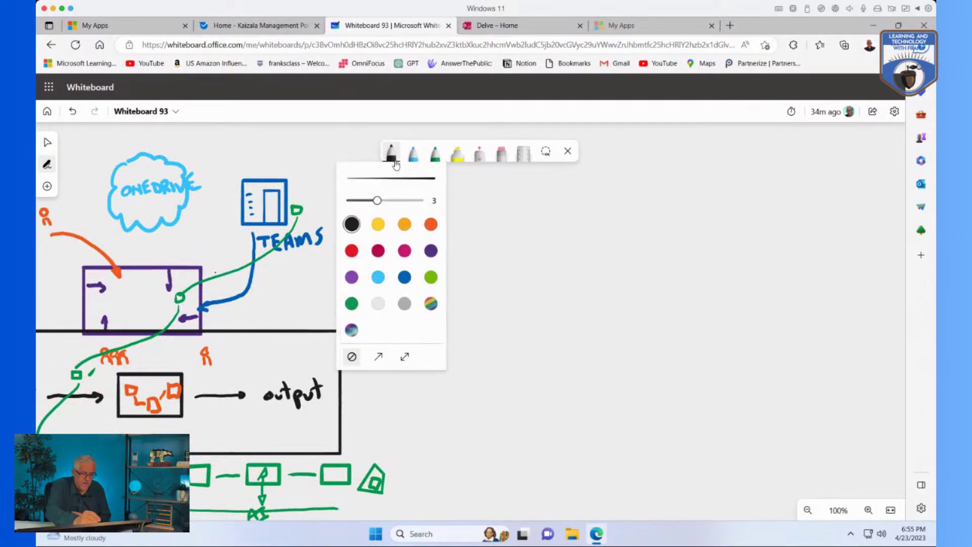
click(431, 251)
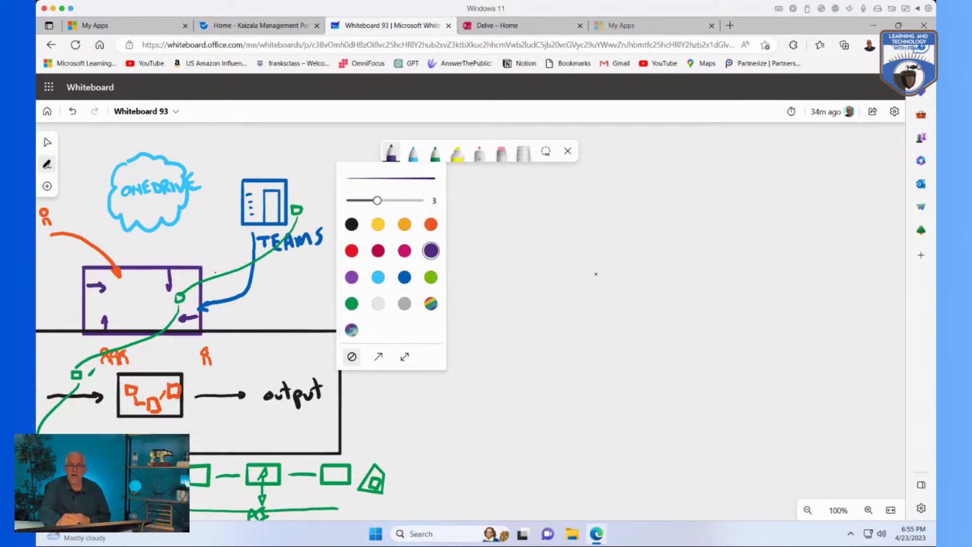
Draw a row of a square, triangle, circle and diamond with a curly brace beneath, and a small tick above the square
mouse_move(547, 218)
mouse_down()
mouse_move(547, 245)
mouse_move(571, 244)
mouse_move(550, 217)
mouse_move(623, 238)
mouse_move(608, 221)
mouse_move(678, 226)
mouse_move(690, 238)
mouse_move(705, 224)
mouse_move(693, 215)
mouse_up()
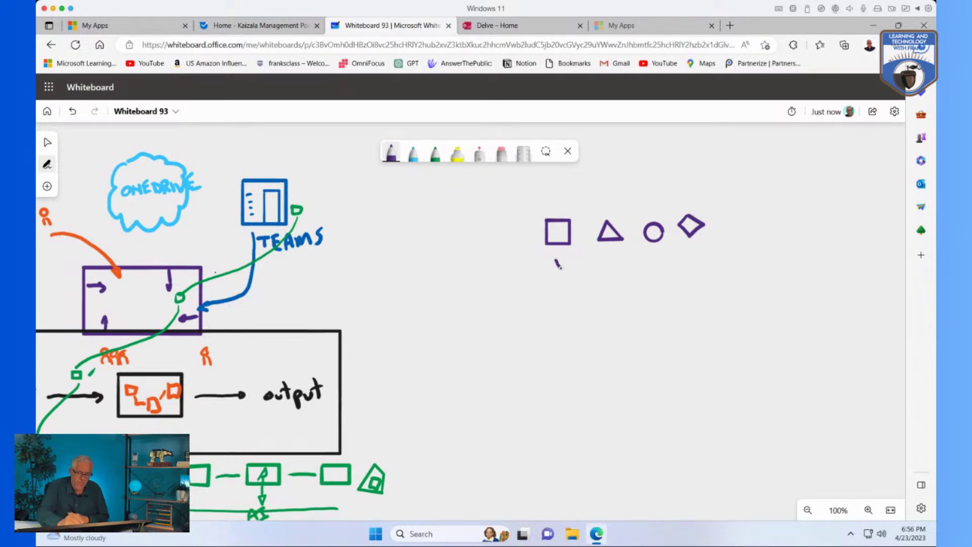
mouse_move(556, 262)
mouse_down()
mouse_move(623, 276)
mouse_move(693, 264)
mouse_up()
drag(558, 195, 558, 199)
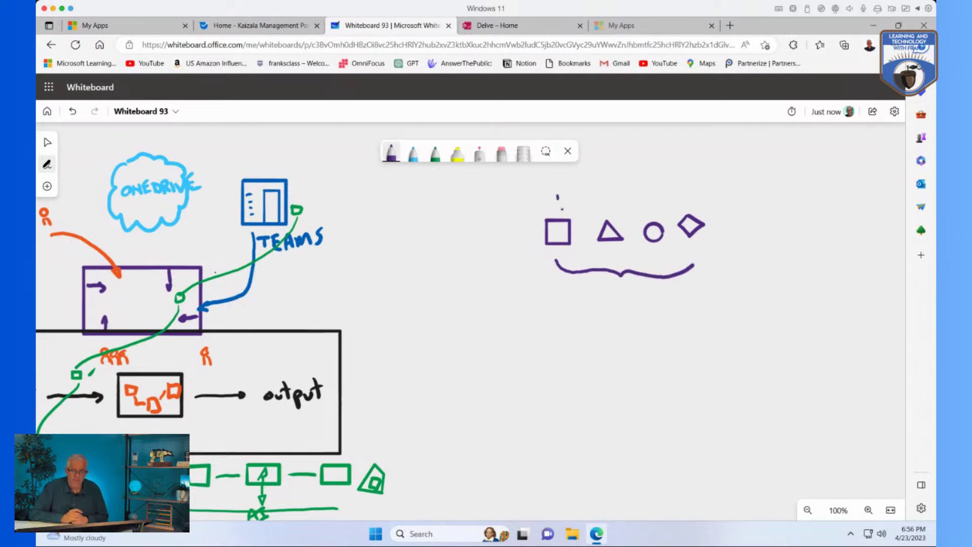
Draw a small box containing all four shapes under the brace, circle it, and add a circled 1 beside it
mouse_move(602, 298)
mouse_down()
mouse_move(602, 329)
mouse_move(652, 302)
mouse_move(602, 292)
mouse_move(623, 312)
mouse_move(628, 302)
mouse_move(619, 327)
mouse_move(614, 317)
mouse_up()
mouse_move(635, 316)
mouse_down()
mouse_move(647, 320)
mouse_move(633, 317)
mouse_up()
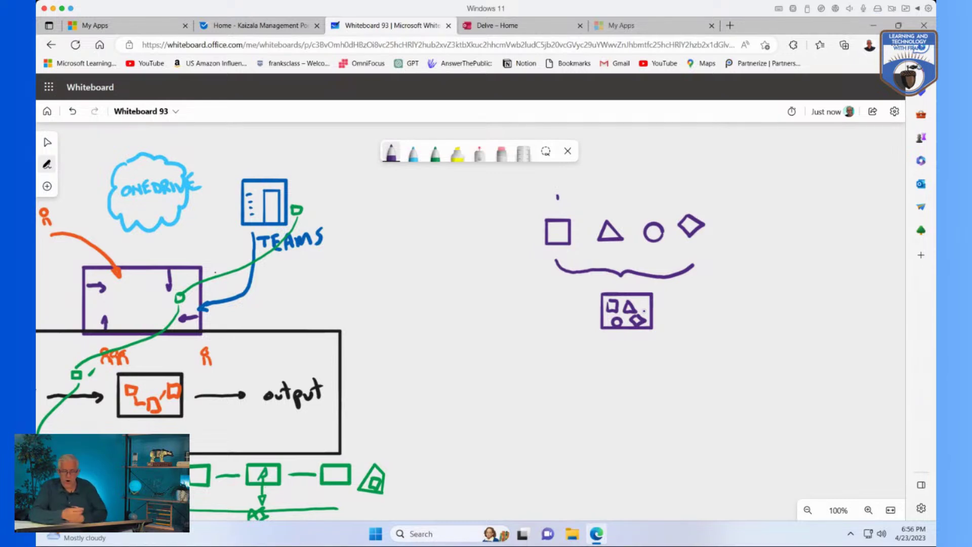
drag(672, 301, 671, 311)
mouse_move(673, 296)
mouse_down()
mouse_move(591, 316)
mouse_move(622, 284)
mouse_up()
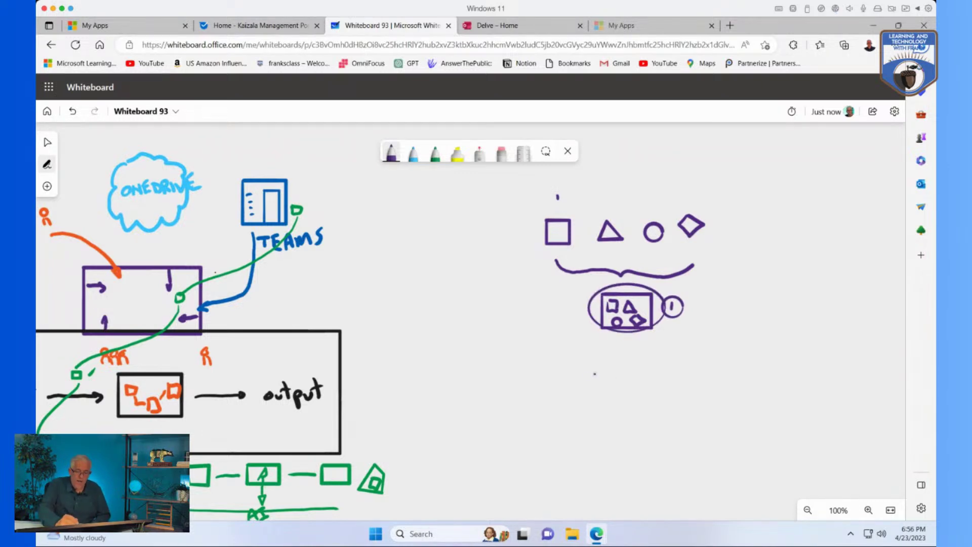
Draw a large rectangle below the circled box, label it COM with a dashed underline, and place a square containing a triangle inside it
mouse_move(580, 363)
mouse_down()
mouse_move(582, 430)
mouse_move(664, 438)
mouse_move(730, 380)
mouse_move(658, 349)
mouse_move(583, 352)
mouse_up()
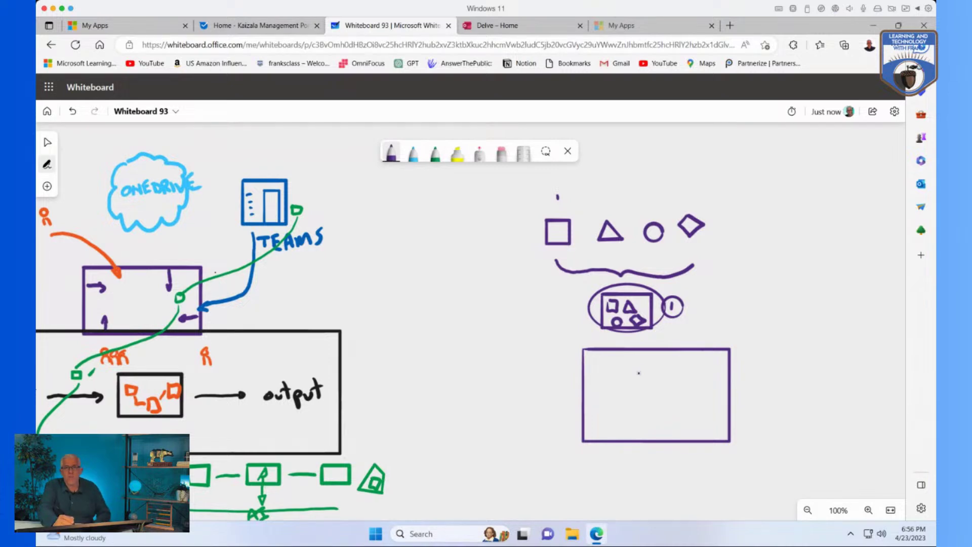
mouse_move(748, 331)
mouse_down()
mouse_move(740, 344)
mouse_move(754, 335)
mouse_move(780, 343)
mouse_move(750, 353)
mouse_move(784, 350)
mouse_up()
mouse_move(603, 365)
mouse_down()
mouse_move(605, 400)
mouse_move(645, 400)
mouse_move(644, 360)
mouse_move(606, 363)
mouse_up()
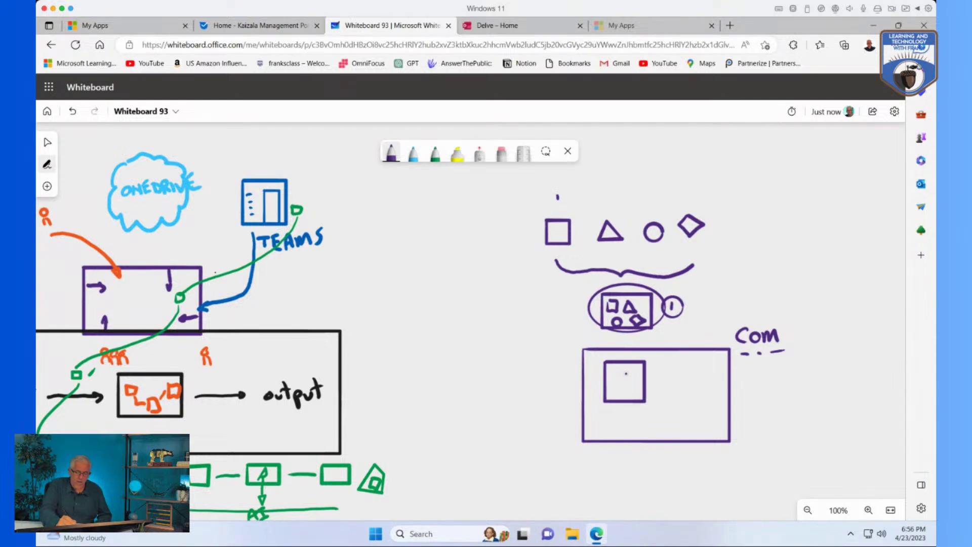
mouse_move(627, 374)
mouse_down()
mouse_move(637, 387)
mouse_move(628, 374)
mouse_up()
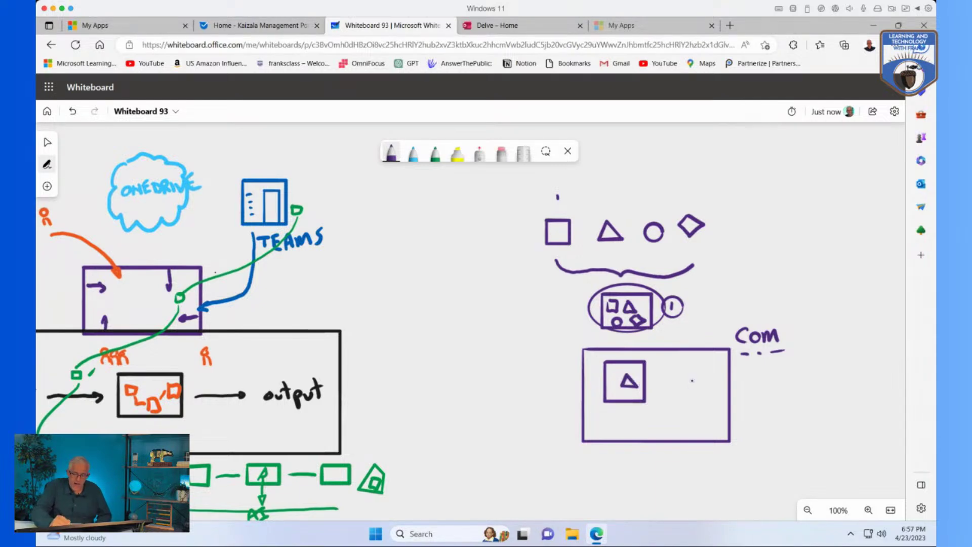
Add a circle containing a triangle to the COM rectangle, and link it with a curved line to a small oval
mouse_move(693, 380)
mouse_down()
mouse_move(667, 397)
mouse_move(715, 419)
mouse_move(697, 380)
mouse_up()
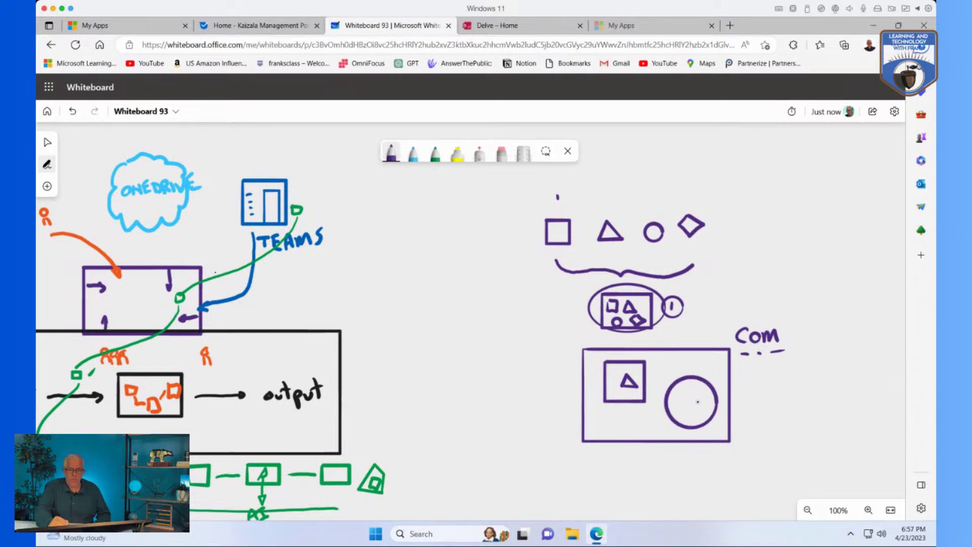
mouse_move(692, 395)
mouse_down()
mouse_move(685, 404)
mouse_move(705, 407)
mouse_move(694, 393)
mouse_up()
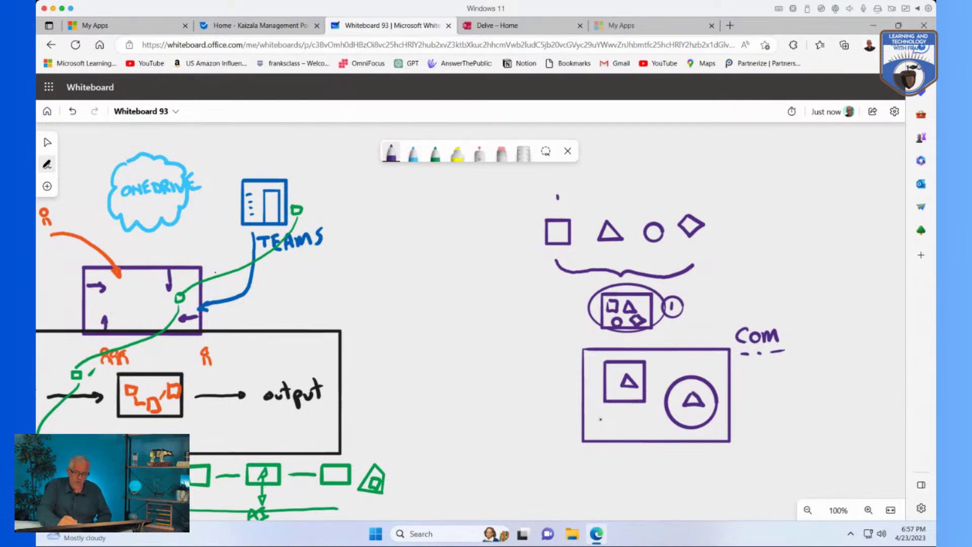
mouse_move(600, 419)
mouse_down()
mouse_move(667, 426)
mouse_move(704, 398)
mouse_move(681, 405)
mouse_up()
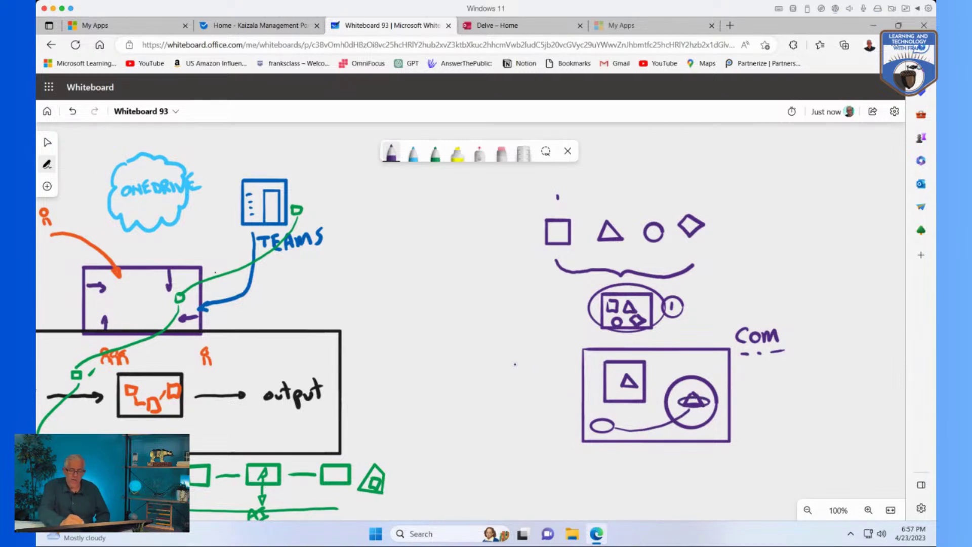
Sketch an upright screen on a stand beside the COM rectangle, with slanted lines radiating from it towards the rectangle
mouse_move(509, 356)
mouse_down()
mouse_move(510, 403)
mouse_move(527, 357)
mouse_move(511, 353)
mouse_up()
mouse_move(518, 409)
mouse_down()
mouse_move(504, 412)
mouse_move(530, 416)
mouse_move(520, 408)
mouse_up()
drag(525, 370, 550, 353)
mouse_move(525, 381)
mouse_down()
mouse_move(556, 361)
mouse_move(548, 377)
mouse_up()
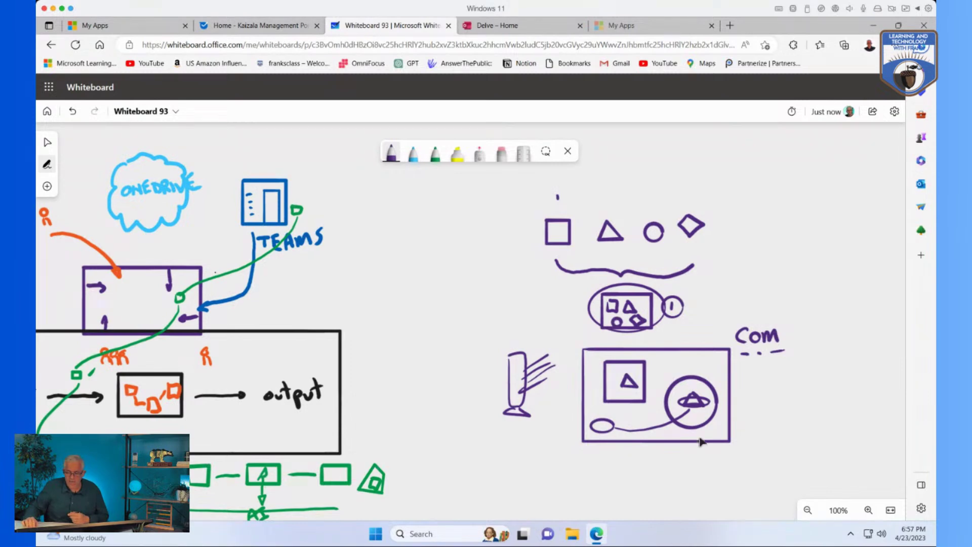
key(Escape)
scroll(772, 416, down, 5)
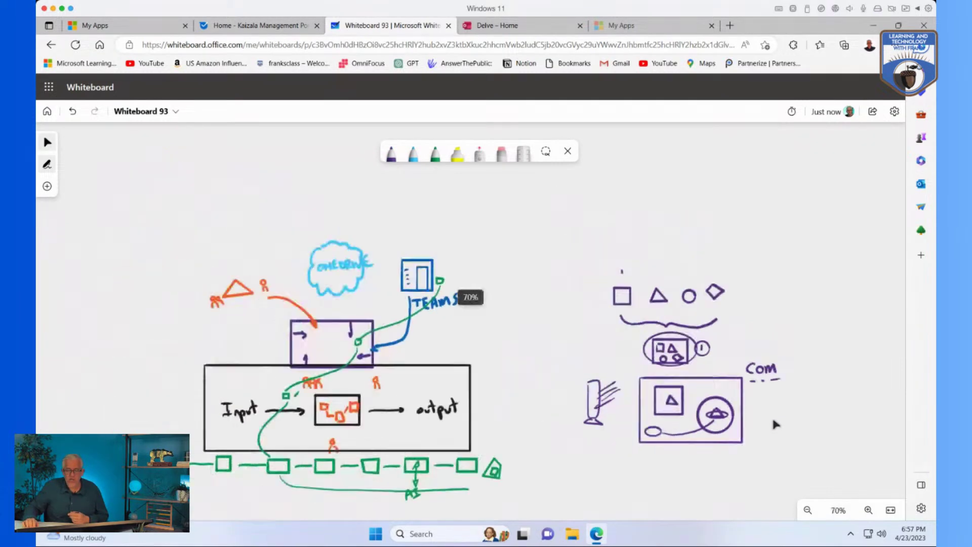
right_click(769, 420)
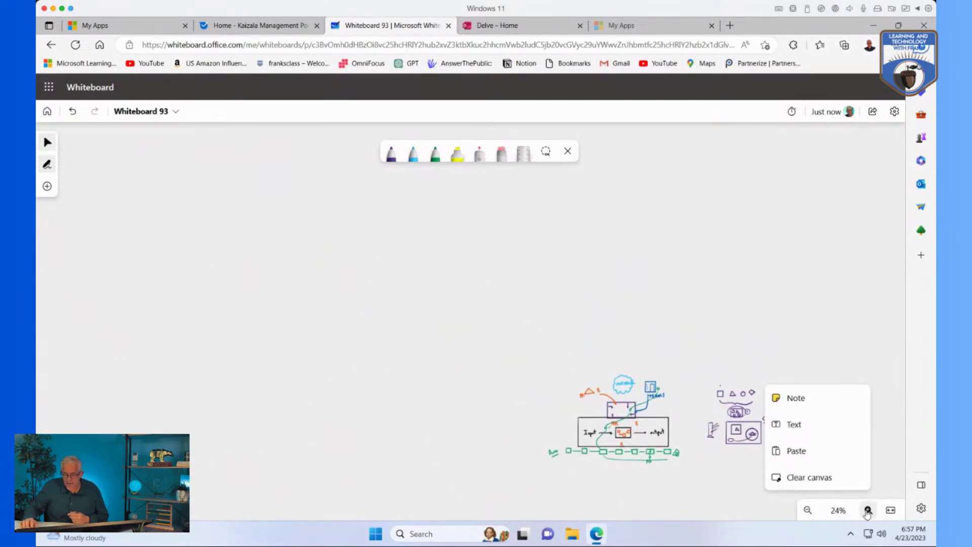
click(868, 510)
click(845, 513)
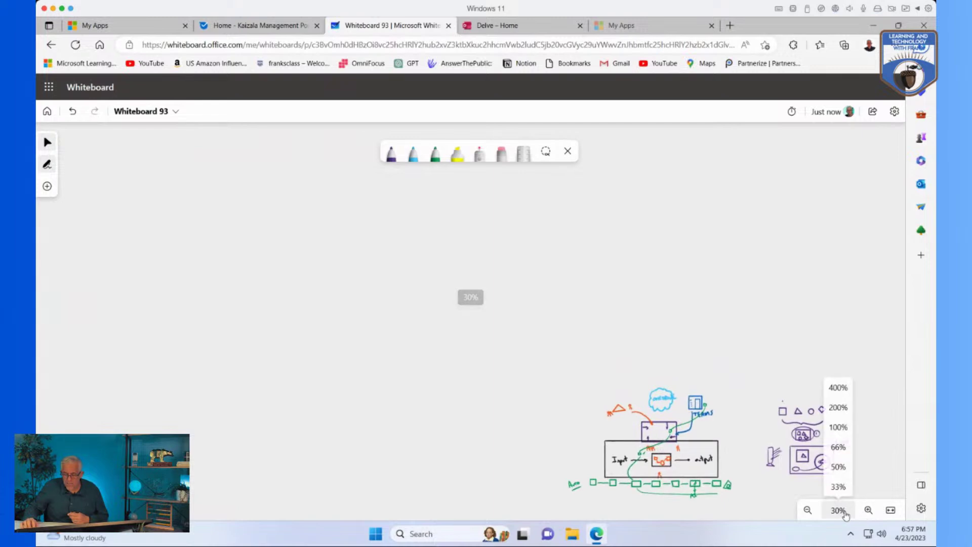
click(843, 427)
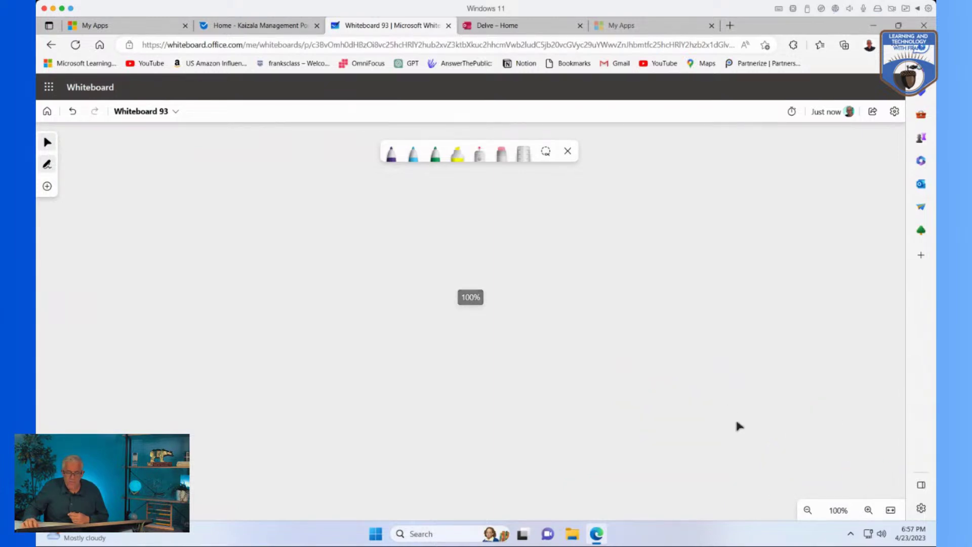
scroll(819, 461, down, 5)
scroll(820, 467, up, 10)
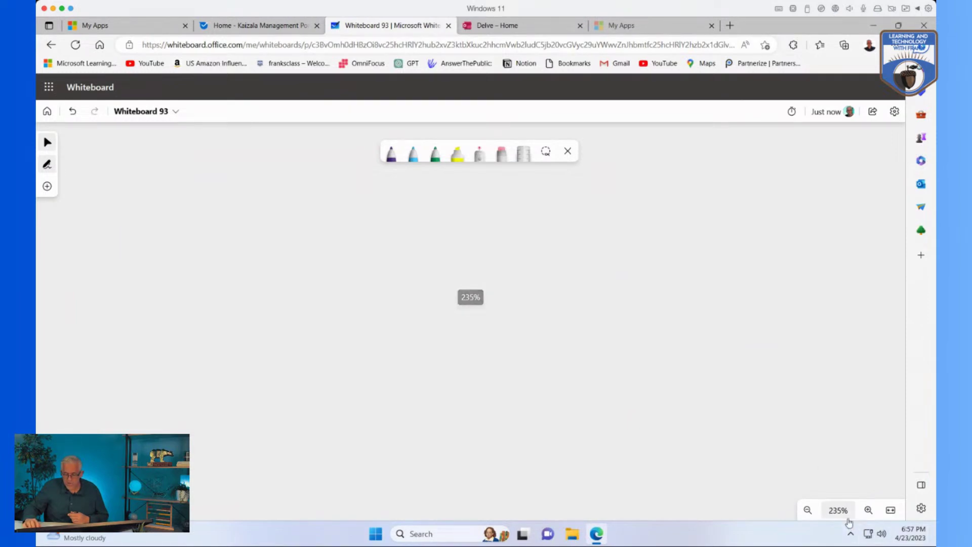
click(839, 510)
click(838, 430)
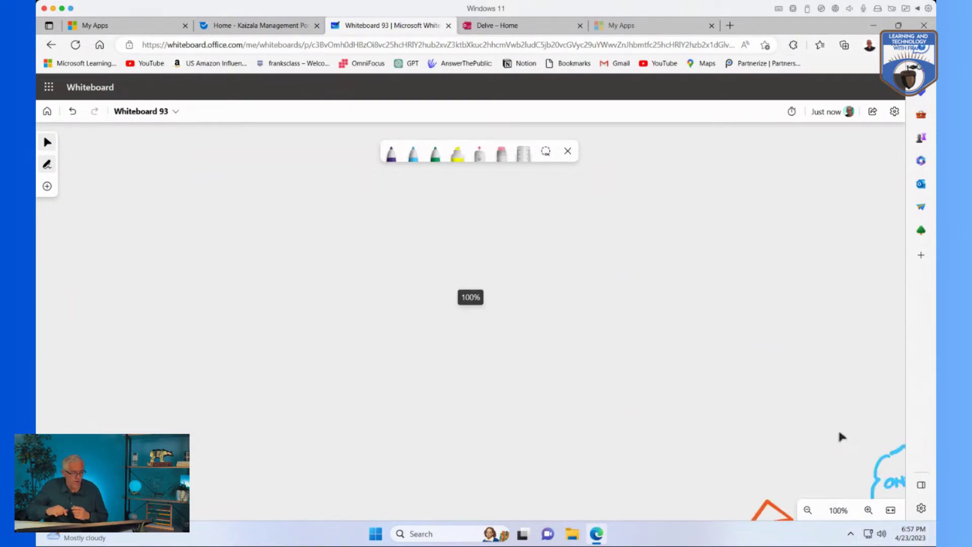
drag(358, 291, 501, 343)
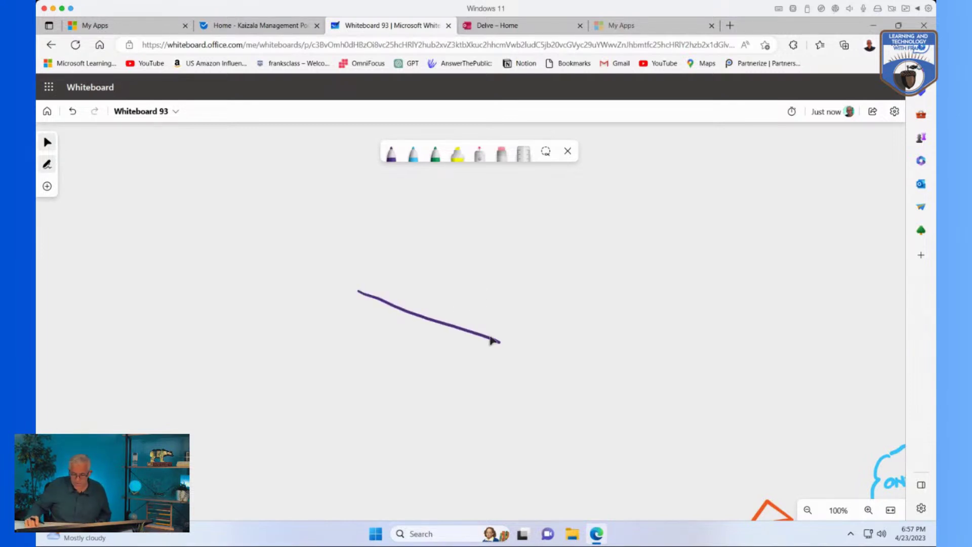
Write MICROSOFT in purple in the empty space below the sketch of the screen on a stand
drag(616, 347, 311, 211)
drag(438, 268, 256, 180)
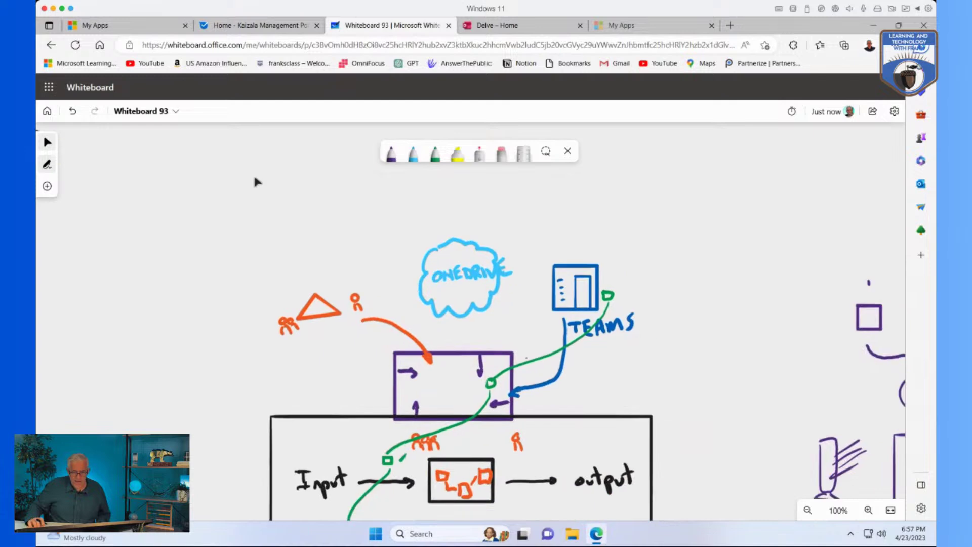
drag(715, 363, 434, 202)
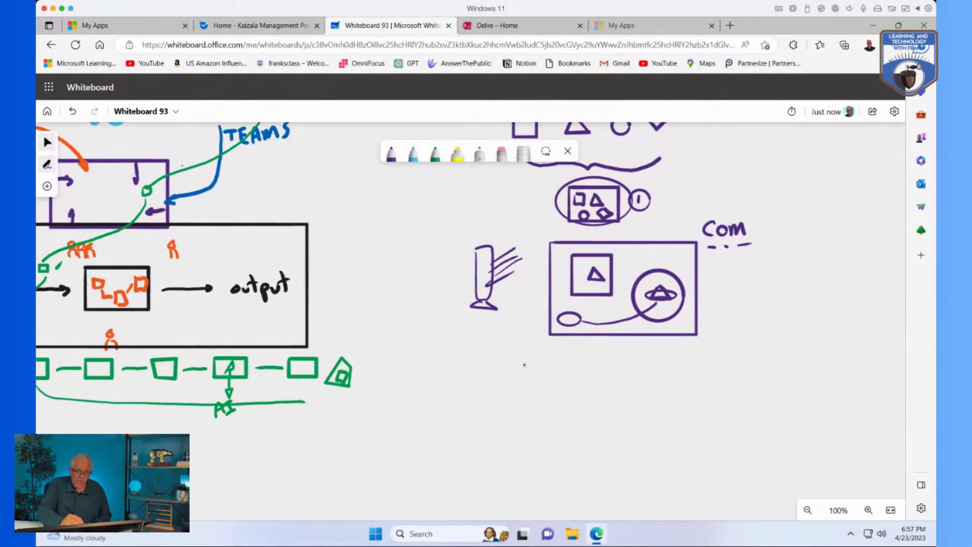
drag(436, 390, 527, 404)
drag(522, 390, 533, 388)
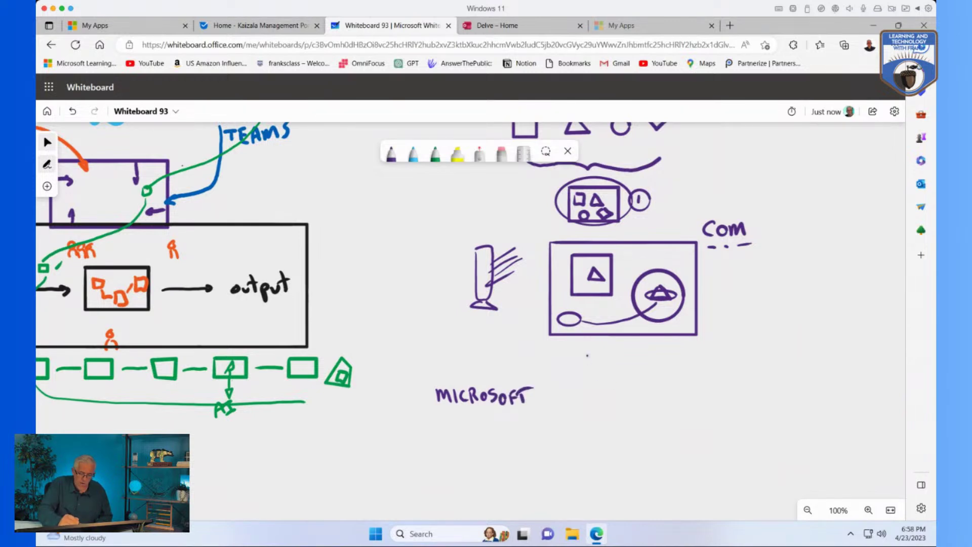
Draw a wide purple rectangle beside the word MICROSOFT and sketch four small shapes inside it, two with short connecting lines
mouse_move(588, 359)
mouse_down()
mouse_move(588, 462)
mouse_move(833, 463)
mouse_move(868, 358)
mouse_move(590, 345)
mouse_up()
mouse_move(696, 422)
mouse_down()
mouse_move(697, 449)
mouse_move(744, 430)
mouse_move(688, 420)
mouse_up()
drag(636, 386, 673, 418)
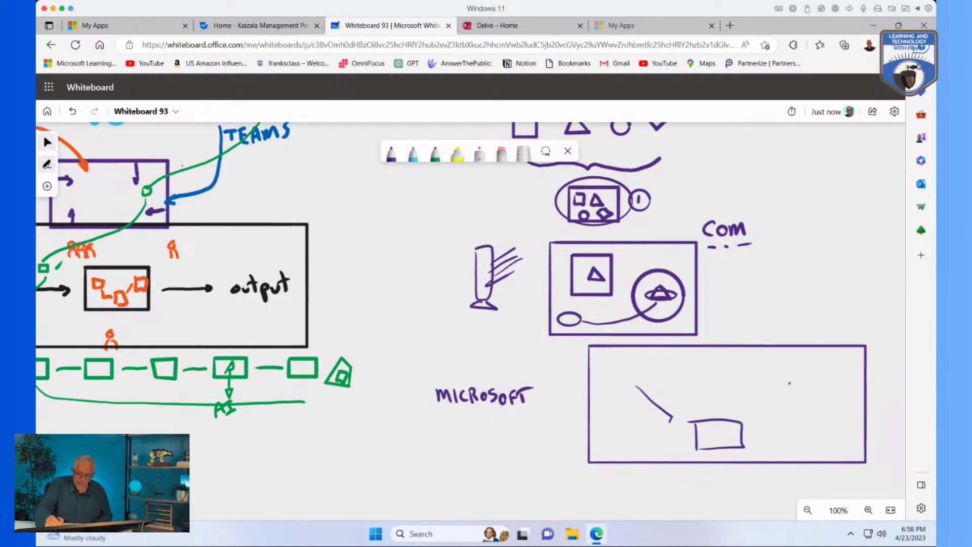
mouse_move(793, 375)
mouse_down()
mouse_move(762, 407)
mouse_move(781, 397)
mouse_up()
mouse_move(696, 359)
mouse_down()
mouse_move(700, 396)
mouse_move(695, 359)
mouse_up()
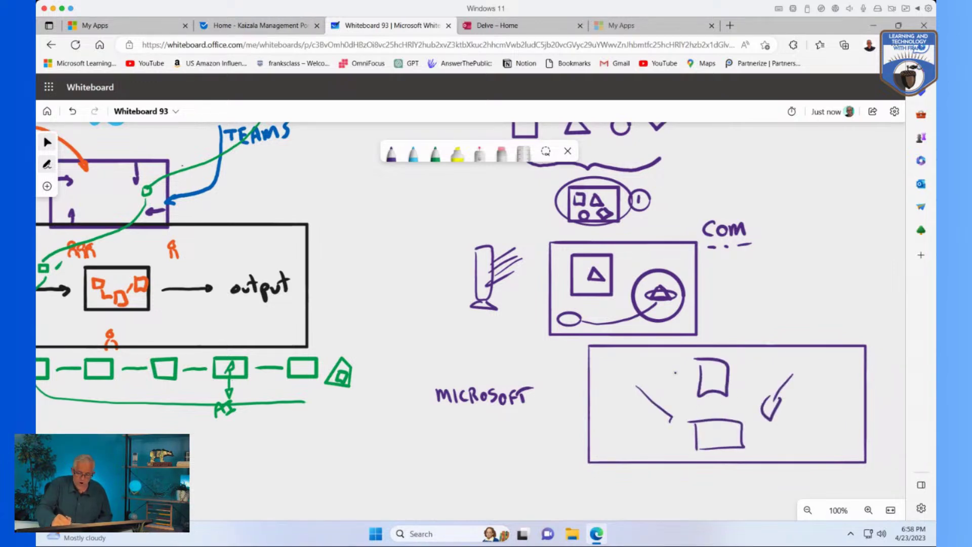
mouse_move(617, 361)
mouse_down()
mouse_move(641, 391)
mouse_move(618, 358)
mouse_up()
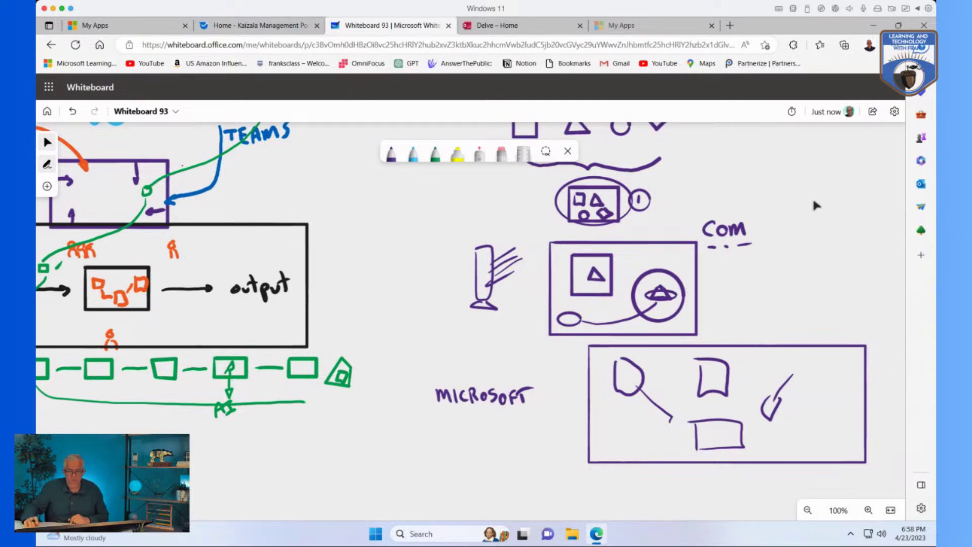
Recolour the green pen orange and write a connected chain below the wide rectangle: orange A, light-blue B, purple C and orange D
drag(814, 200, 818, 240)
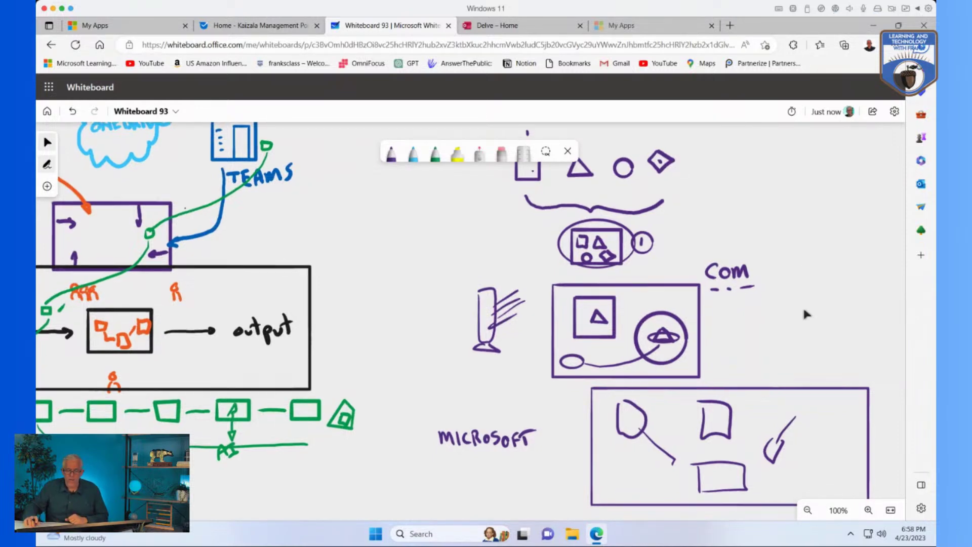
drag(805, 307, 733, 194)
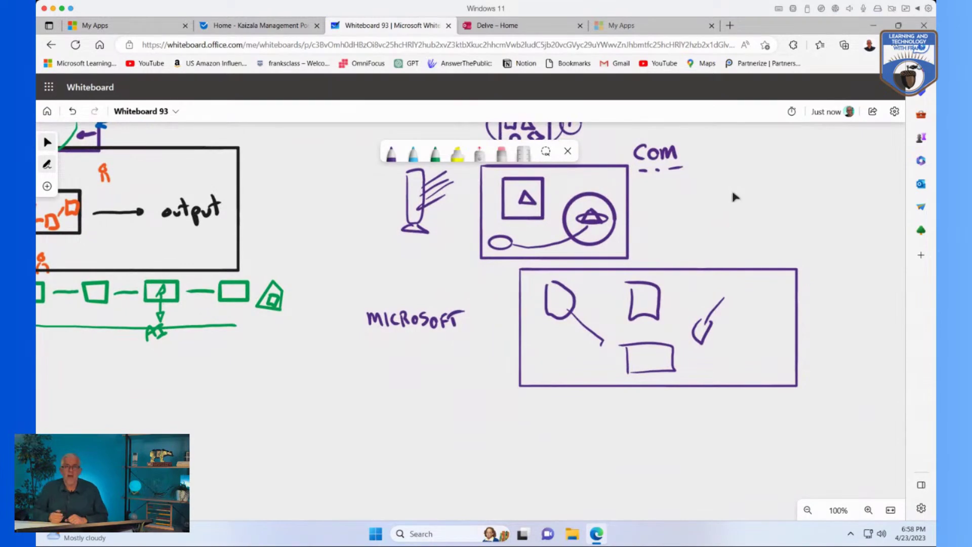
click(436, 152)
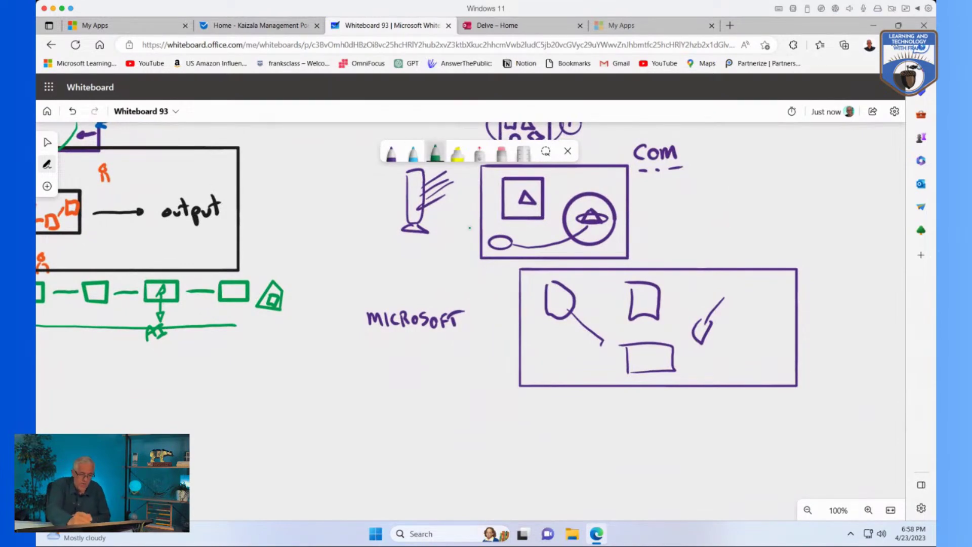
click(435, 152)
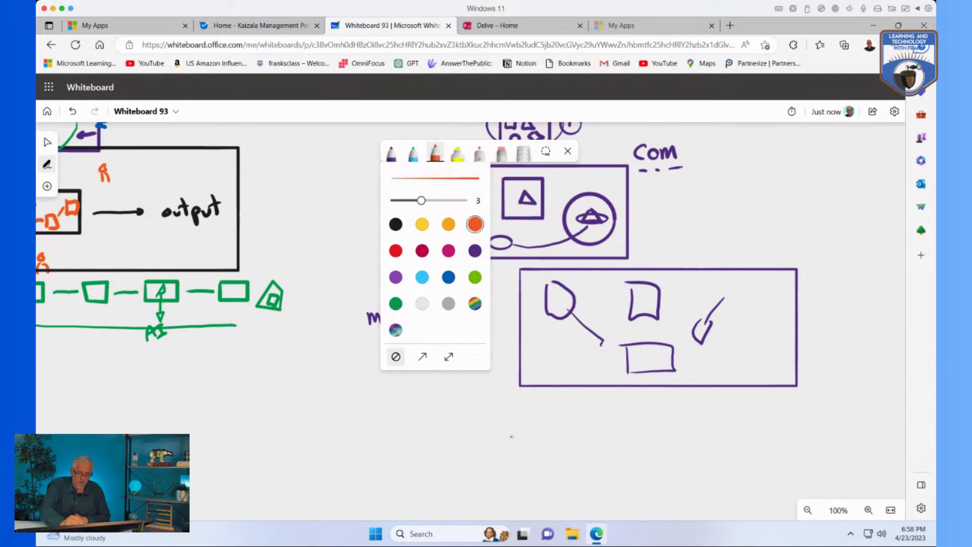
mouse_move(510, 452)
mouse_down()
mouse_move(525, 451)
mouse_move(521, 443)
mouse_move(560, 445)
mouse_move(573, 456)
mouse_up()
click(413, 152)
mouse_move(572, 430)
mouse_down()
mouse_move(577, 456)
mouse_move(632, 442)
mouse_move(652, 453)
mouse_move(698, 403)
mouse_move(699, 412)
mouse_move(728, 401)
mouse_move(721, 411)
mouse_up()
click(391, 153)
click(435, 152)
Branch the chain from C to an orange E, link it to a light-blue F, and curve an orange line from D to an orange G
drag(673, 458, 708, 485)
drag(724, 473, 726, 492)
drag(722, 474, 734, 480)
mouse_move(726, 493)
mouse_down()
mouse_move(766, 450)
mouse_move(786, 451)
mouse_move(797, 425)
mouse_up()
click(413, 152)
drag(785, 442, 795, 438)
click(435, 152)
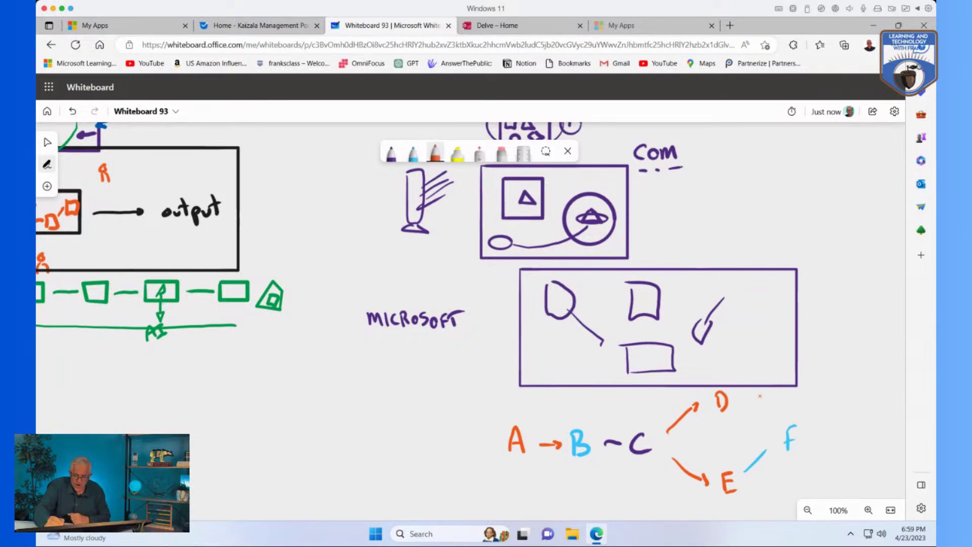
mouse_move(761, 396)
mouse_down()
mouse_move(841, 435)
mouse_move(850, 464)
mouse_up()
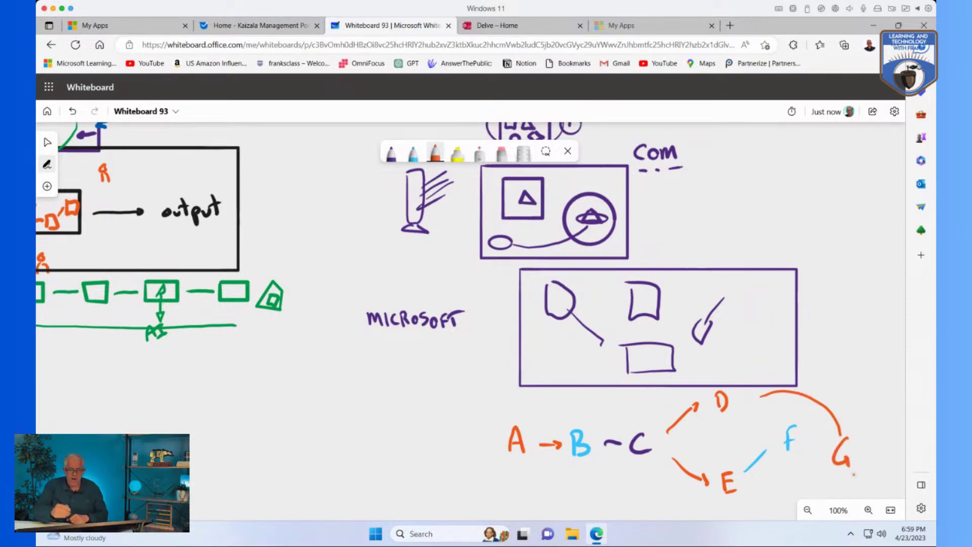
Outline the first three letters: a purple circle around A, an orange square around B and a purple triangle around C
click(399, 157)
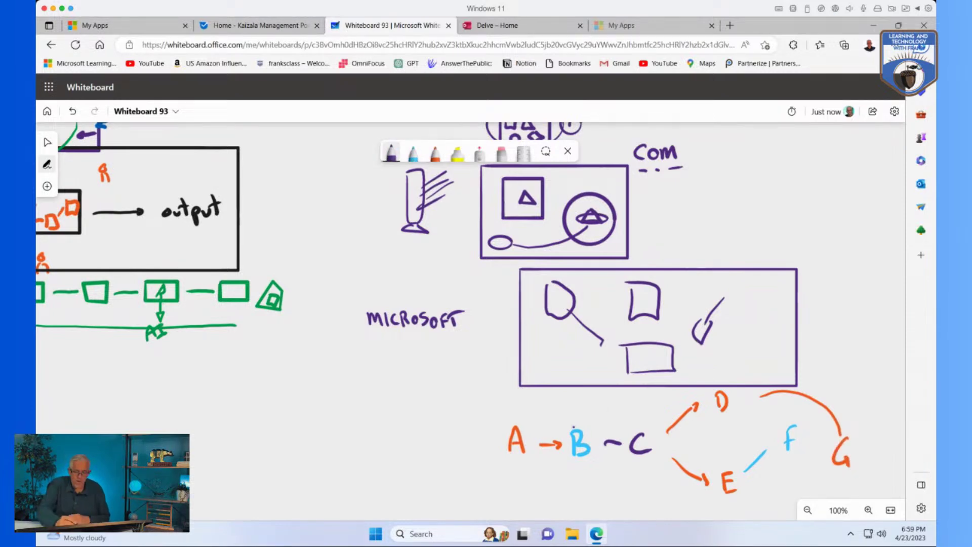
mouse_move(515, 419)
mouse_down()
mouse_move(503, 431)
mouse_move(530, 455)
mouse_move(509, 421)
mouse_up()
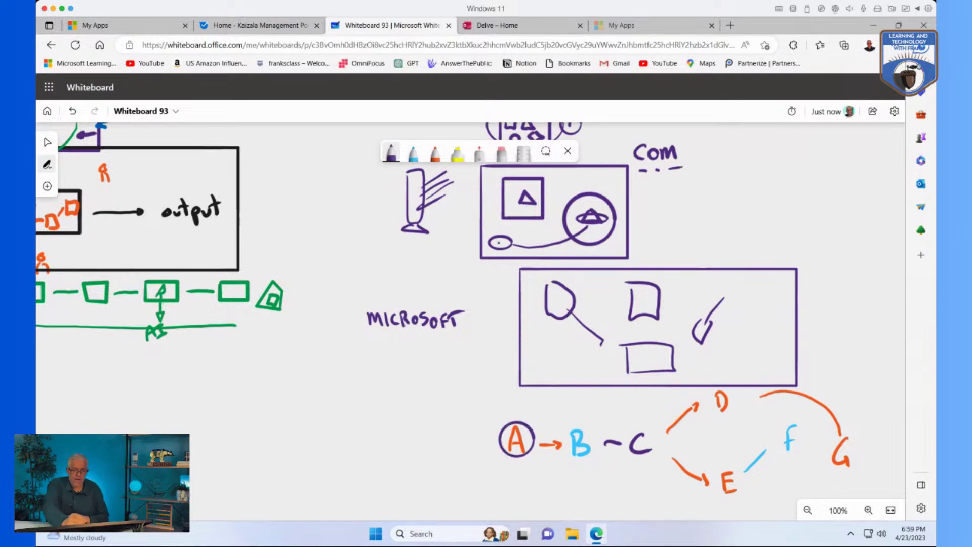
click(435, 153)
mouse_move(565, 425)
mouse_down()
mouse_move(568, 462)
mouse_move(596, 431)
mouse_move(565, 425)
mouse_up()
click(391, 153)
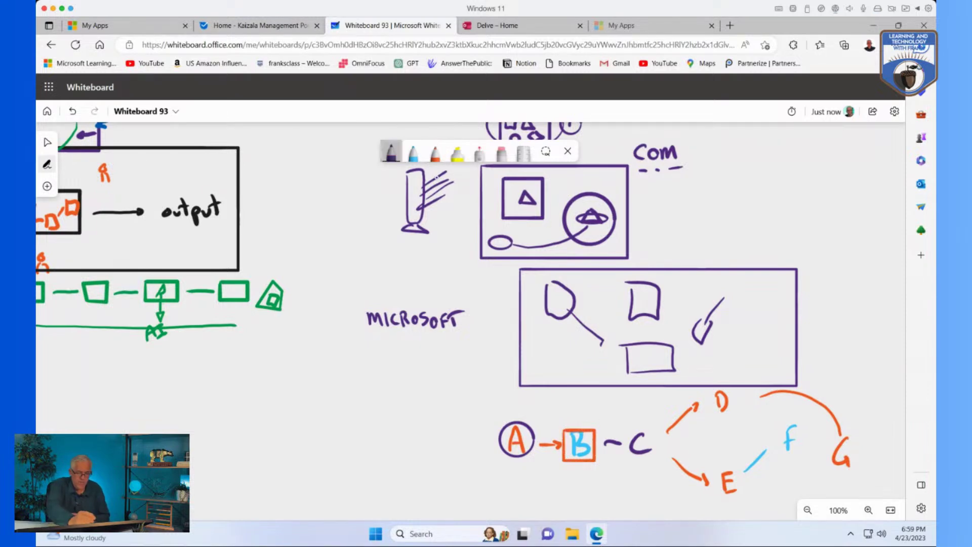
mouse_move(633, 429)
mouse_down()
mouse_move(638, 423)
mouse_move(663, 460)
mouse_move(640, 424)
mouse_up()
Draw a jagged orange outline around E and a light-blue square around D
click(435, 153)
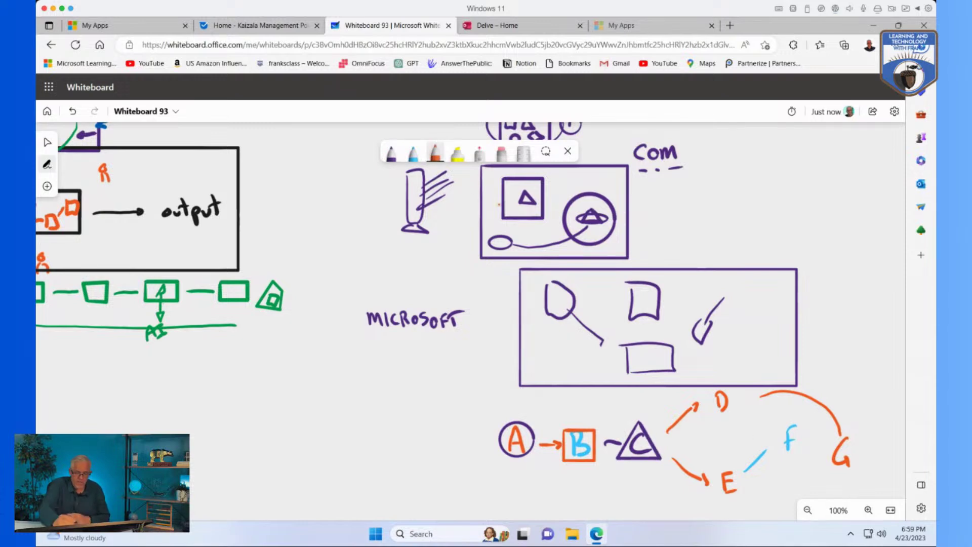
mouse_move(721, 474)
mouse_down()
mouse_move(710, 502)
mouse_move(751, 494)
mouse_move(735, 465)
mouse_move(718, 462)
mouse_up()
click(414, 153)
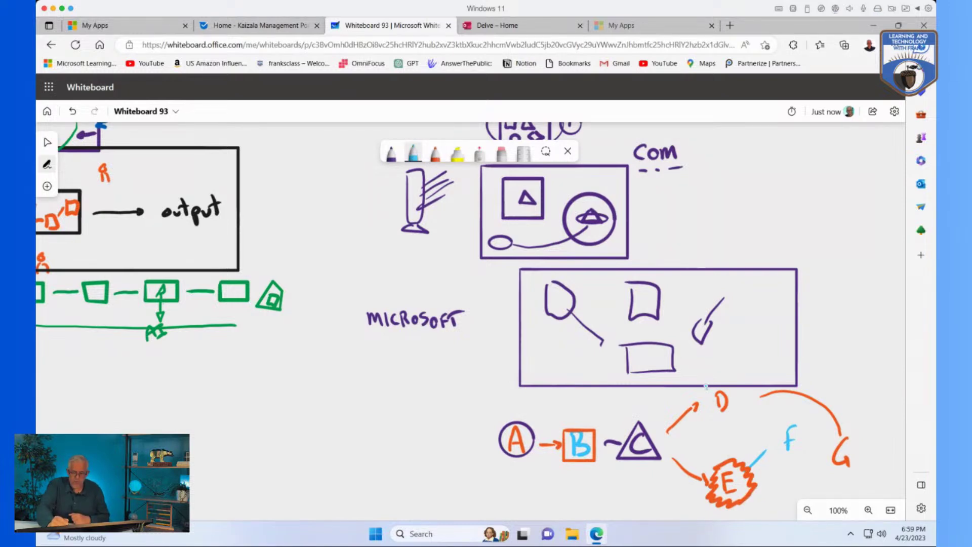
mouse_move(707, 385)
mouse_down()
mouse_move(708, 412)
mouse_move(750, 425)
mouse_move(735, 382)
mouse_up()
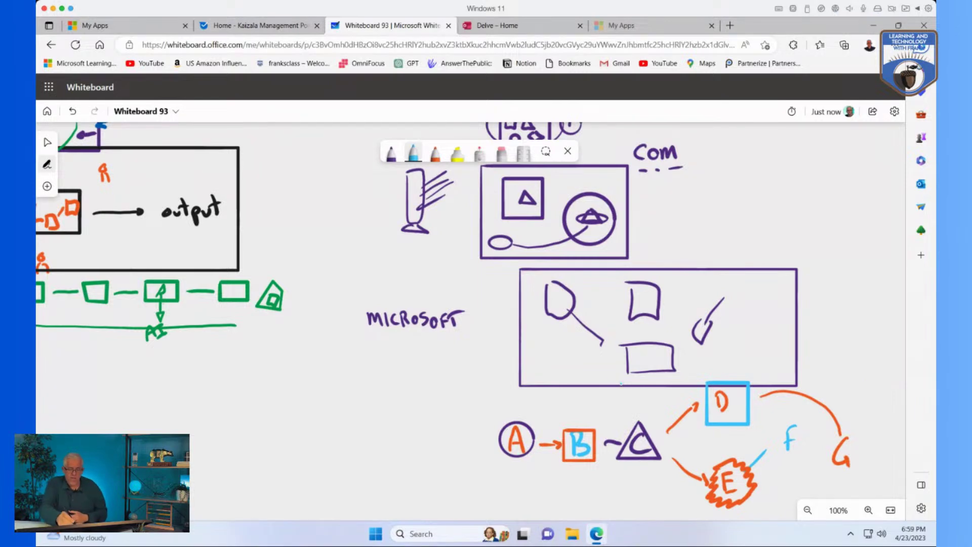
Encircle the lettered chain twice in light blue and link it to a square beside COM with a wavy blob and a small box attached
mouse_move(622, 384)
mouse_down()
mouse_move(614, 494)
mouse_move(582, 369)
mouse_move(537, 382)
mouse_up()
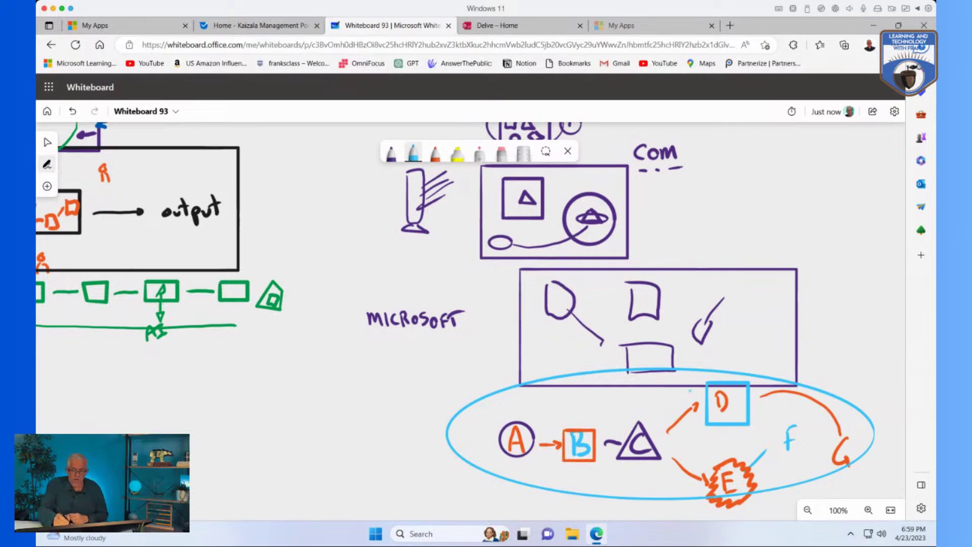
mouse_move(690, 391)
mouse_down()
mouse_move(509, 479)
mouse_move(658, 366)
mouse_move(795, 221)
mouse_up()
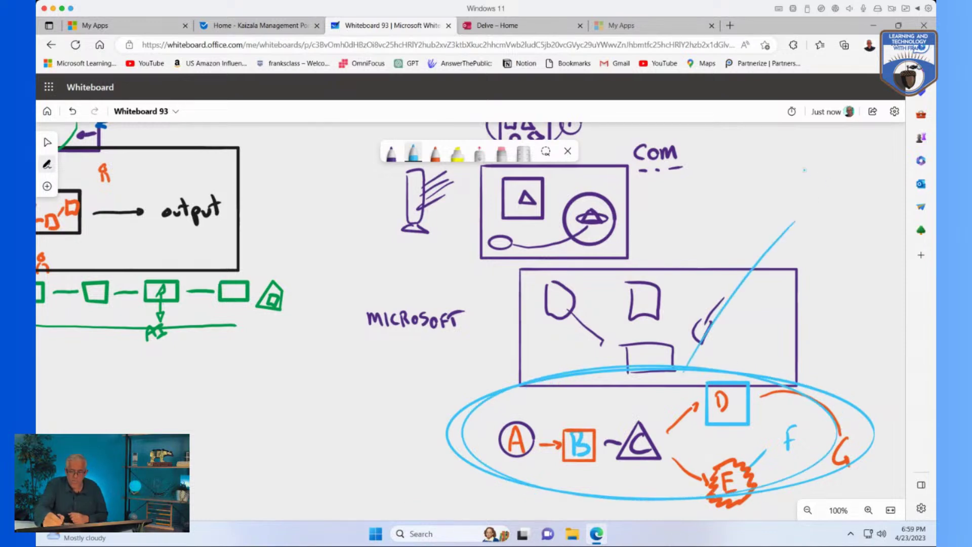
mouse_move(808, 148)
mouse_down()
mouse_move(854, 233)
mouse_move(800, 147)
mouse_up()
mouse_move(790, 182)
mouse_down()
mouse_move(745, 193)
mouse_move(745, 225)
mouse_move(746, 183)
mouse_up()
drag(773, 143, 790, 163)
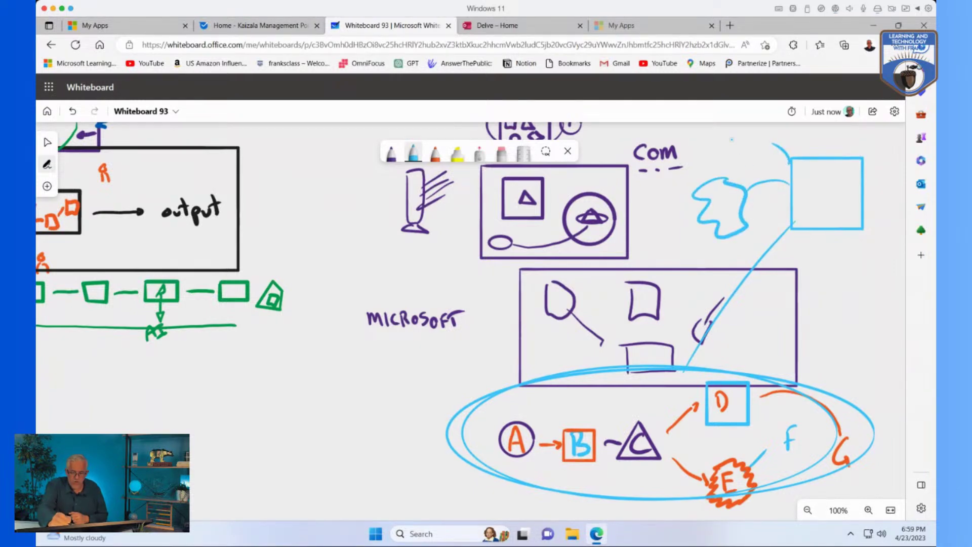
mouse_move(732, 137)
mouse_down()
mouse_move(761, 136)
mouse_move(730, 138)
mouse_up()
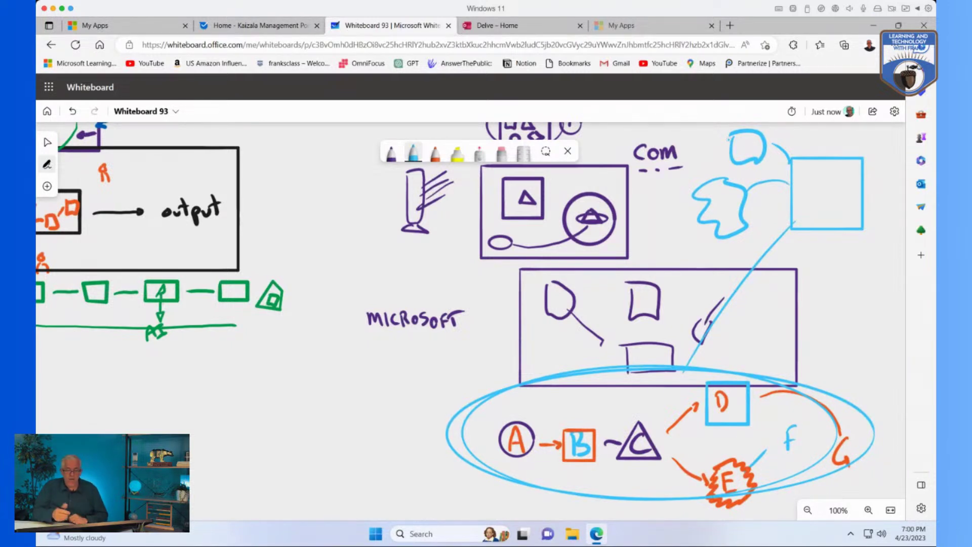
Add short light-blue arrows pointing down at A, B and C
drag(534, 393, 525, 422)
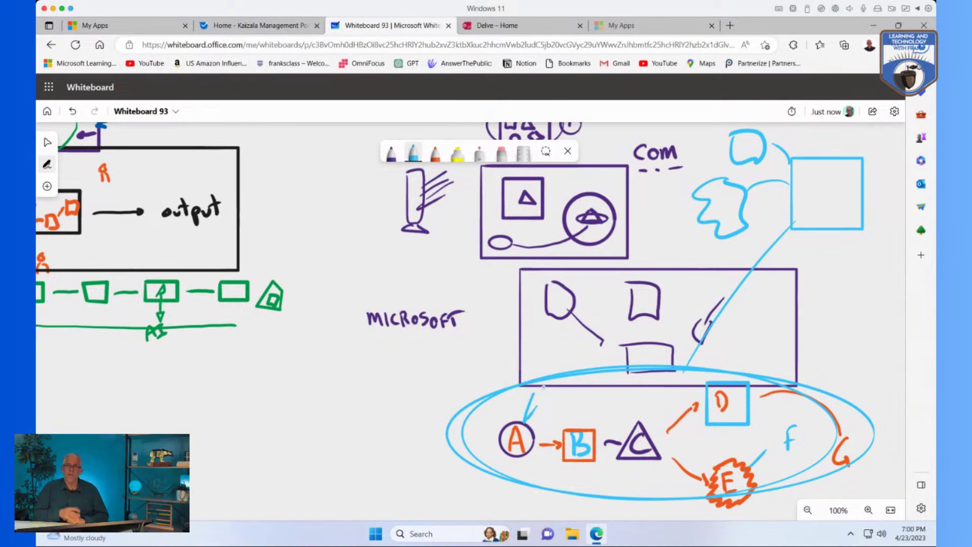
drag(600, 394, 587, 423)
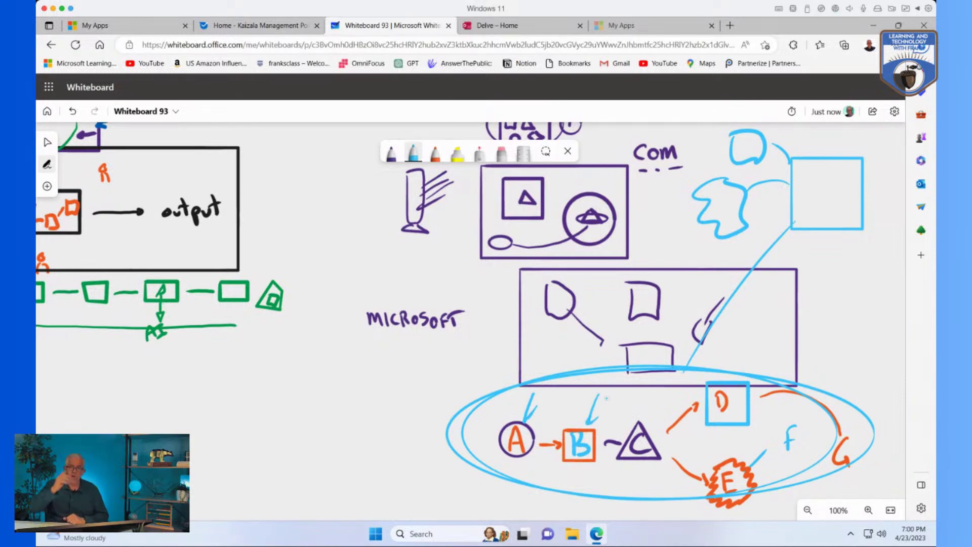
drag(664, 394, 640, 435)
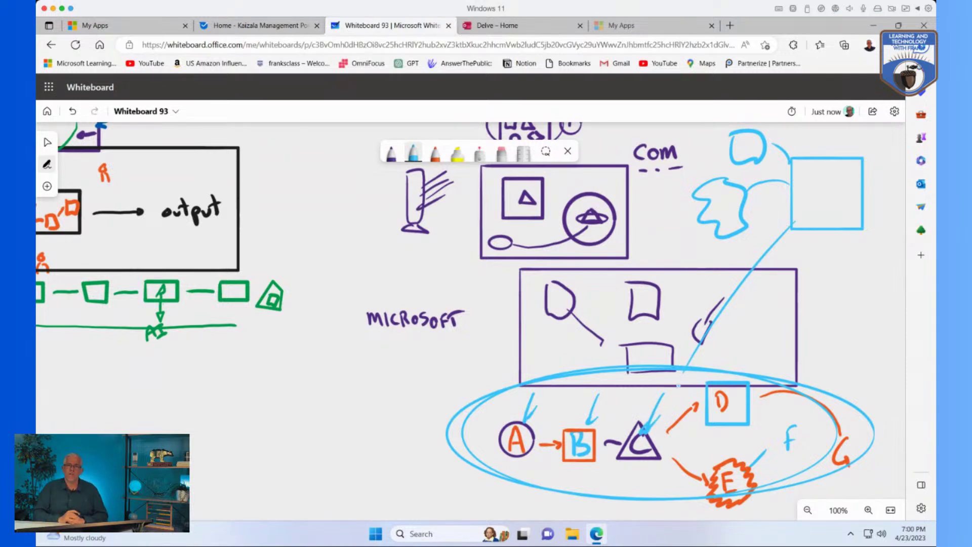